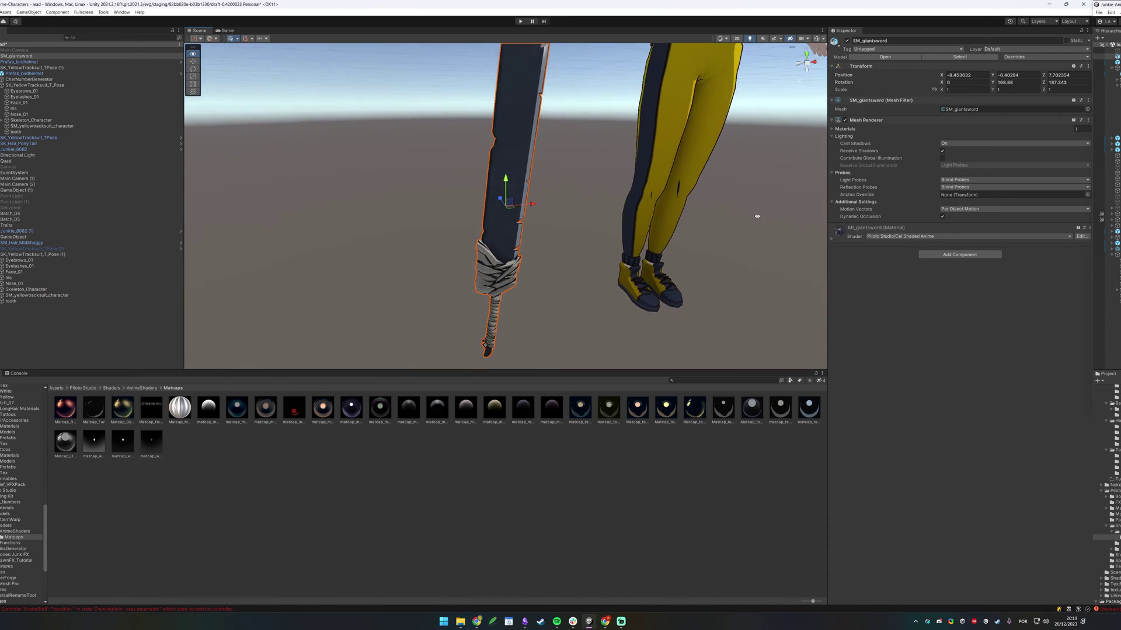
- Examine the SM_Hair_MidShaggy hair model and the glass visor of the bird helmet up close
double_click(21, 242)
mouse_move(362, 180)
alt+mouse_down()
mouse_move(532, 259)
mouse_move(685, 218)
mouse_move(808, 210)
mouse_move(360, 198)
alt+mouse_up()
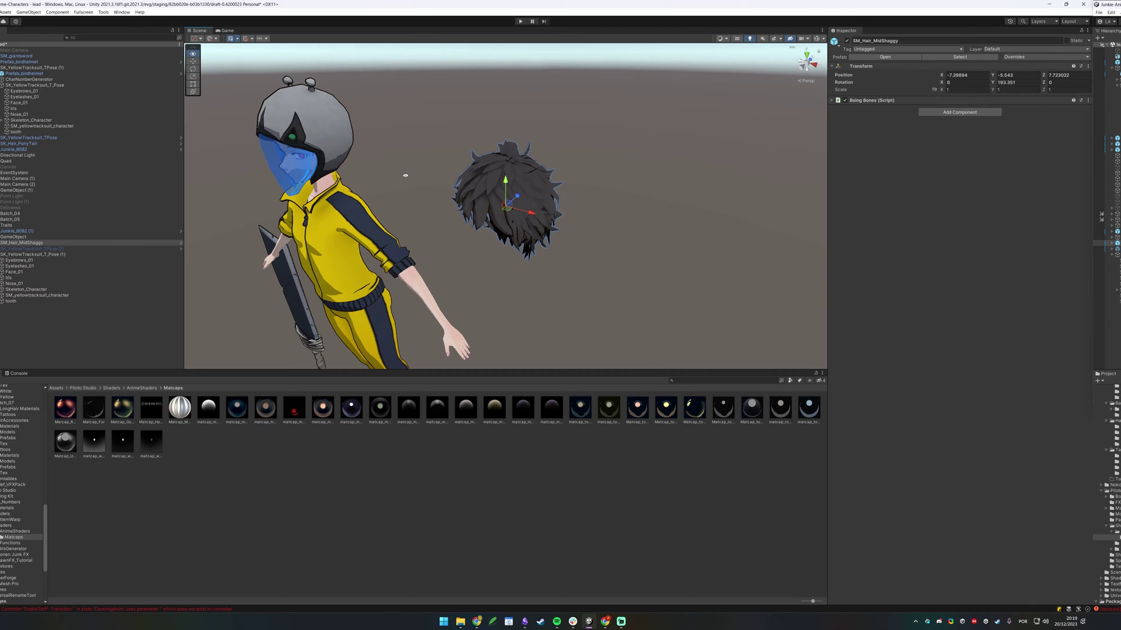
middle_drag(381, 195, 450, 220)
alt+drag(450, 220, 500, 176)
click(500, 175)
key(f)
alt+drag(419, 269, 450, 211)
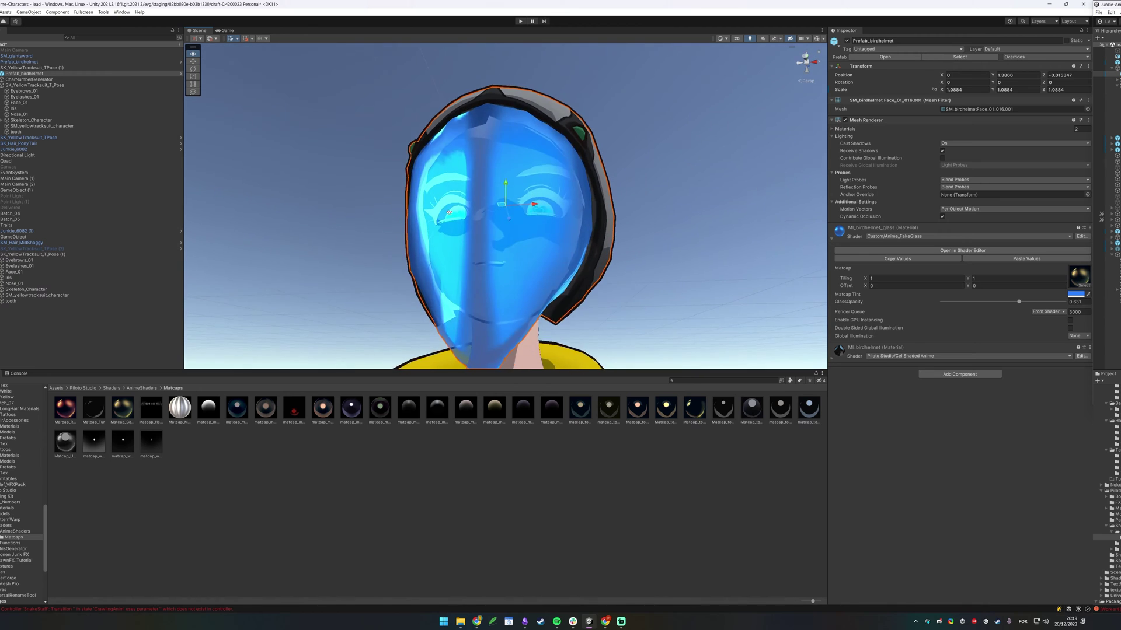
scroll(448, 211, down, 10)
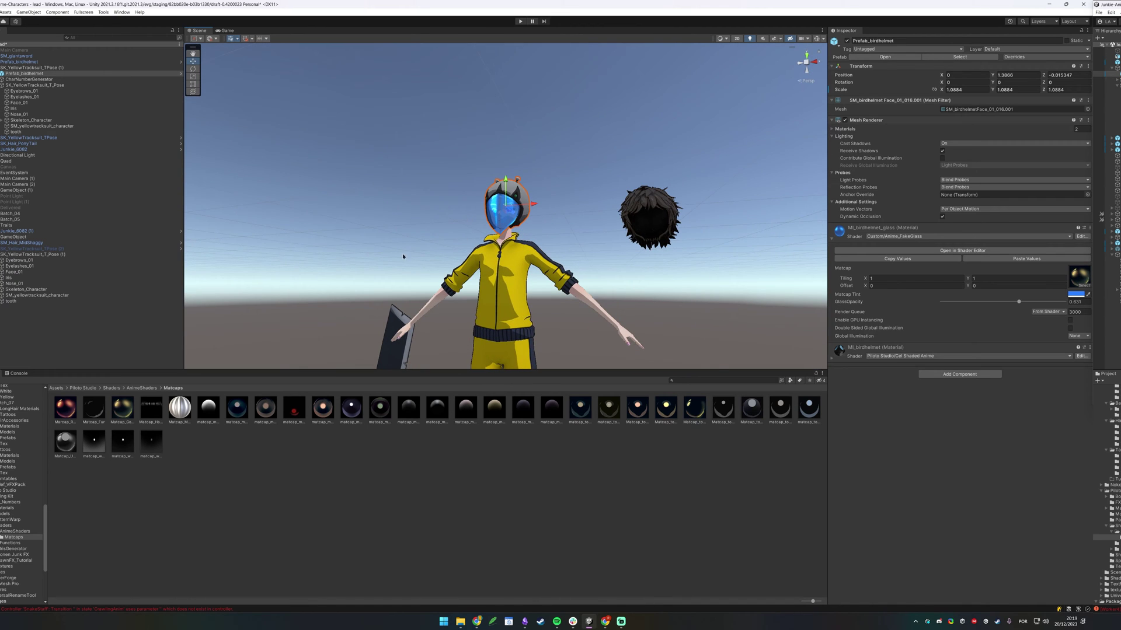
- Examine the helmet and separate hair model from several angles, ending on a front view of the whole character with its sword
middle_drag(415, 258, 512, 32)
alt+drag(512, 32, 598, 73)
click(488, 214)
key(f)
alt+drag(397, 245, 310, 252)
alt+drag(736, 174, 746, 230)
middle_drag(718, 116, 525, 280)
click(512, 267)
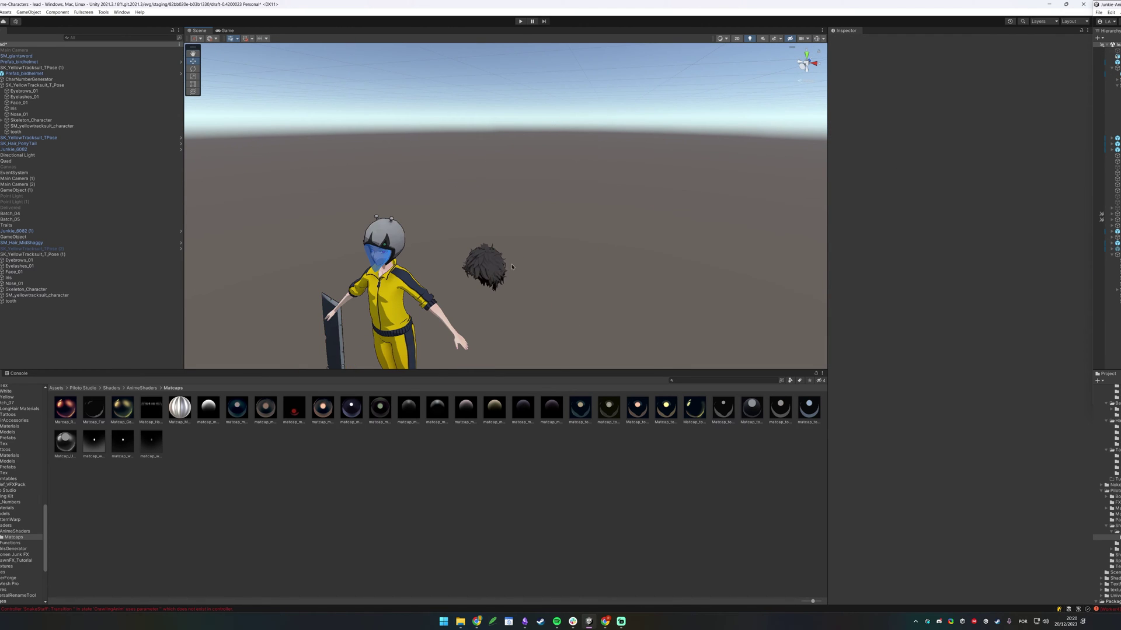
click(495, 265)
key(f)
alt+drag(436, 293, 438, 245)
alt+right_drag(438, 245, 508, 233)
alt+drag(508, 234, 581, 251)
alt+right_drag(580, 250, 520, 240)
alt+drag(520, 240, 502, 200)
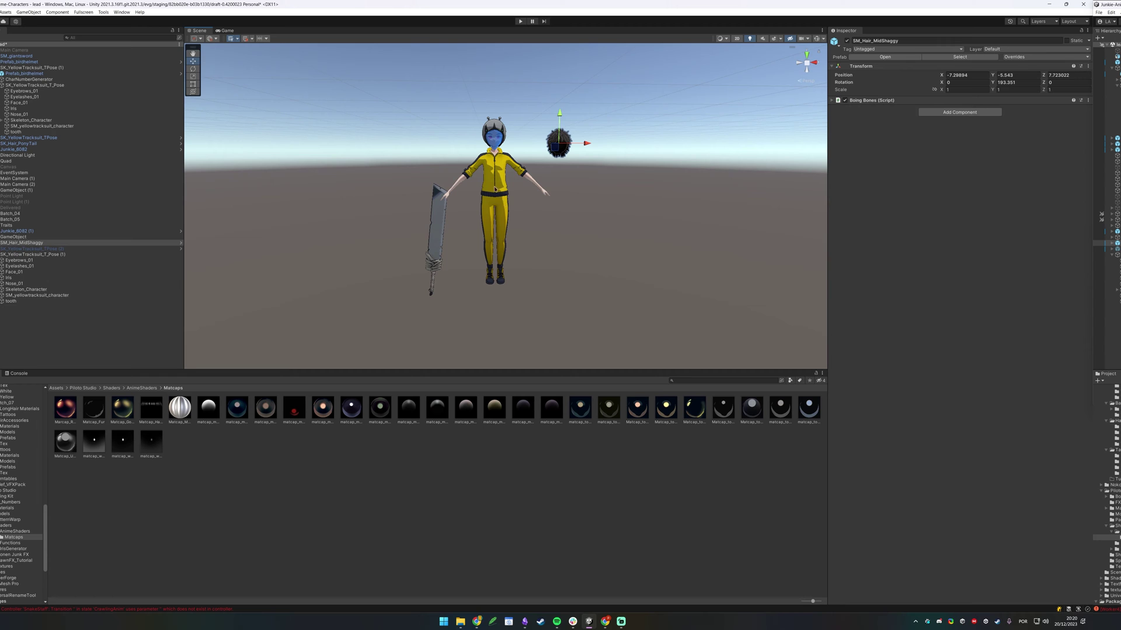
- Open the RedishHaze matcap in the image viewer and look through the other matcap textures in the folder
click(320, 470)
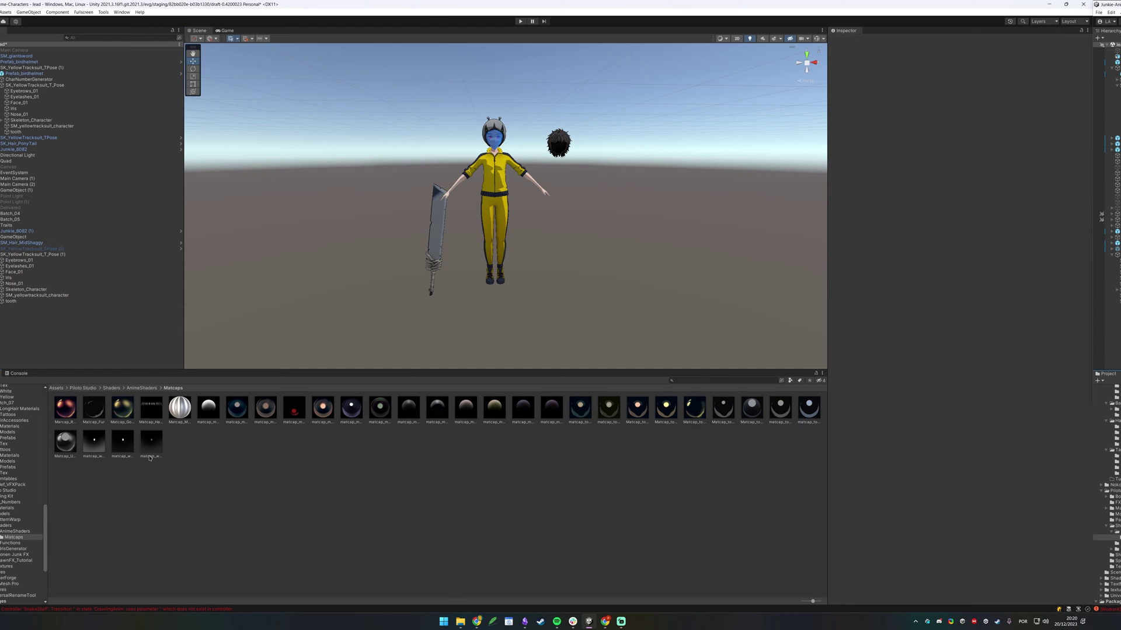
double_click(59, 413)
drag(243, 37, 529, 58)
key(Right)
key(Right)
key(Right)
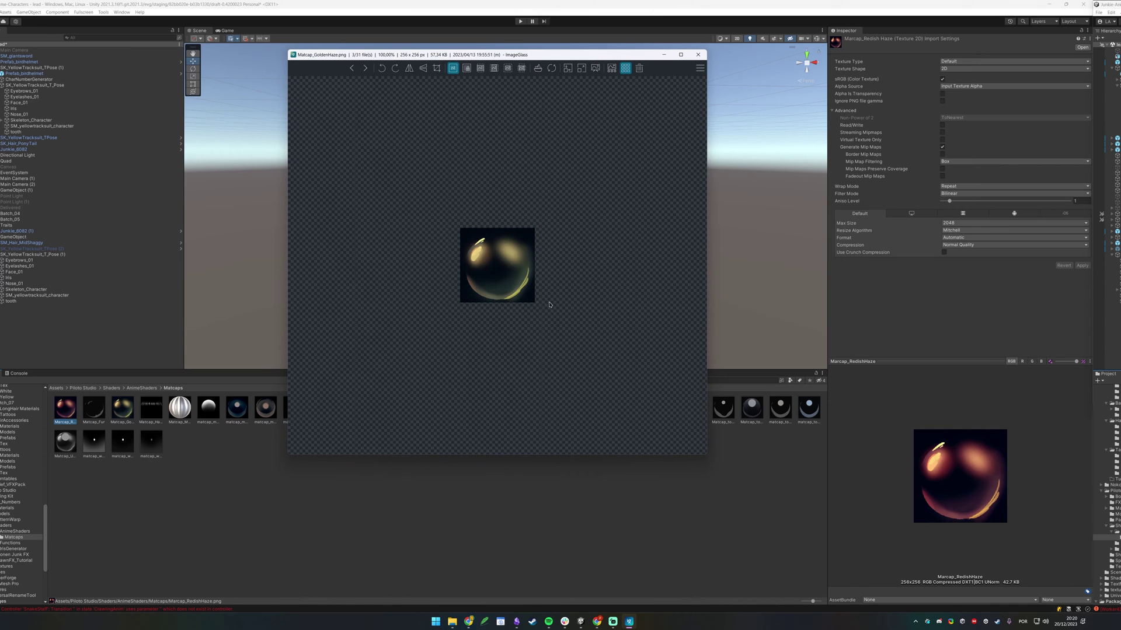
key(Right)
key(Right)
key(Right)
key(Right)
key(Right)
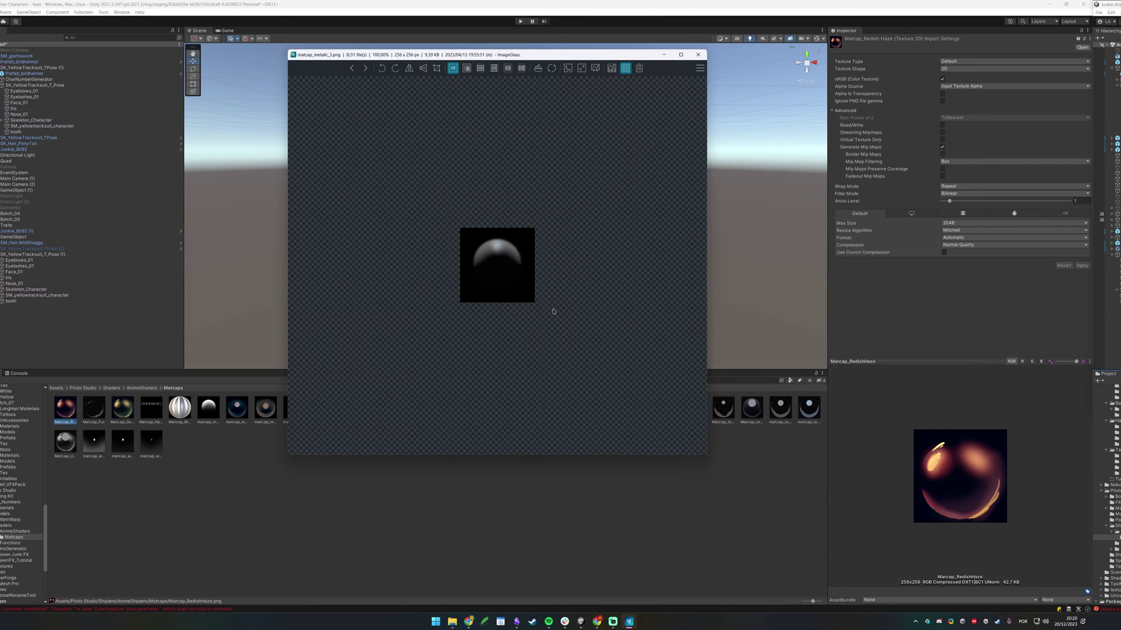
key(Right)
key(Right)
key(Right)
key(Right)
key(Right)
key(Right)
key(Right)
key(Right)
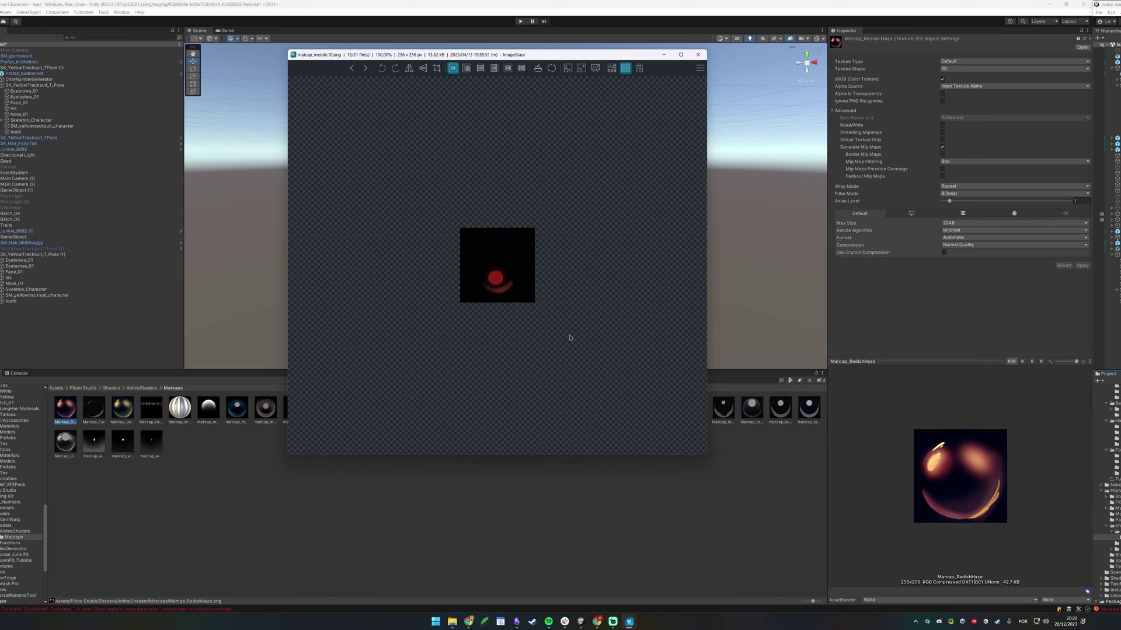
key(Right)
key(Right)
key(Right)
key(Right)
key(Right)
key(Right)
key(Right)
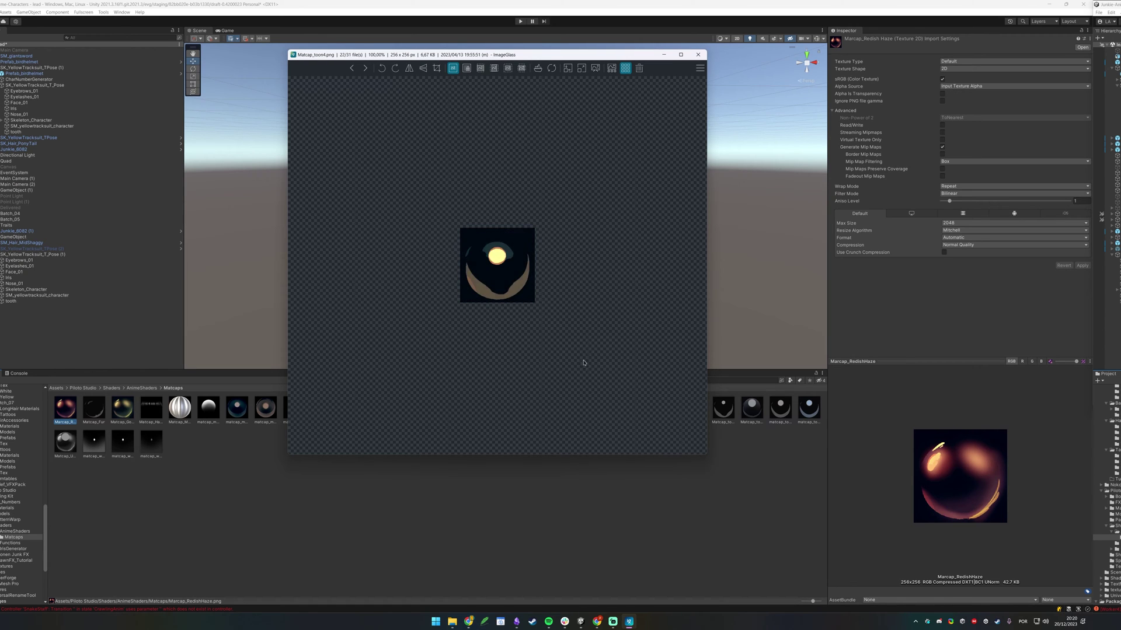
key(Right)
key(Left)
key(Left)
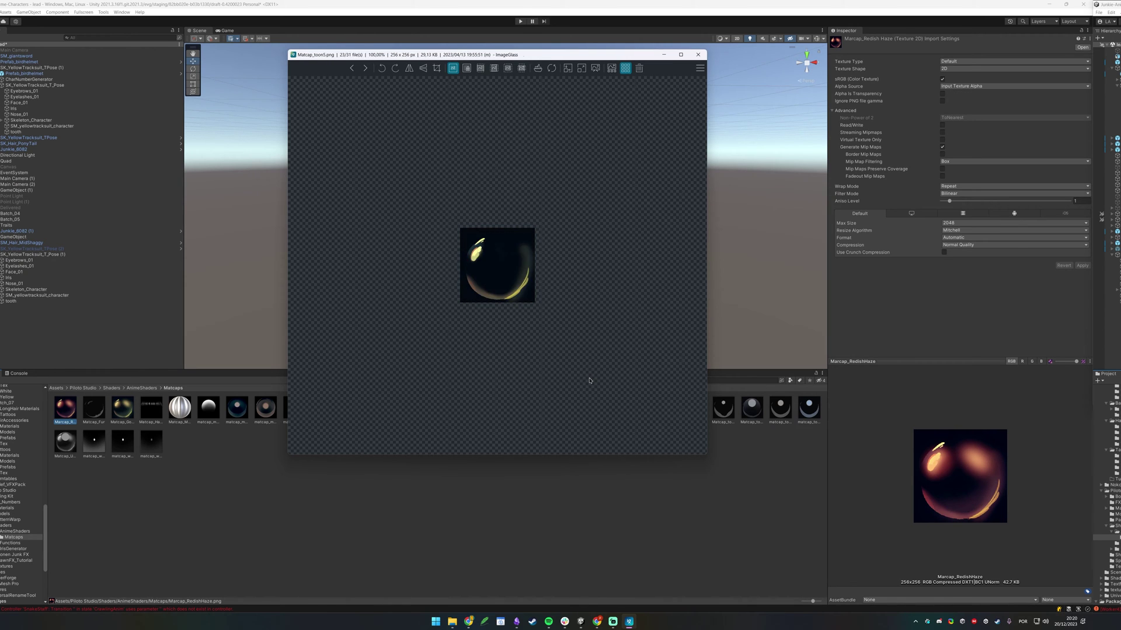
key(Right)
key(Right)
key(Right)
key(Right)
key(Right)
key(Right)
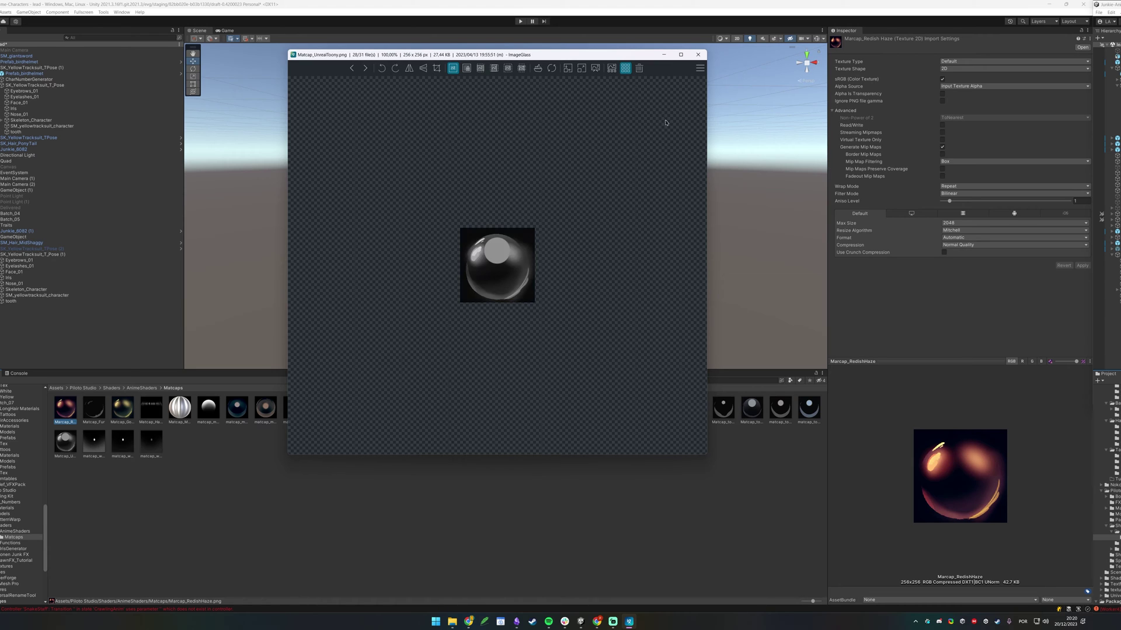
key(Left)
click(697, 54)
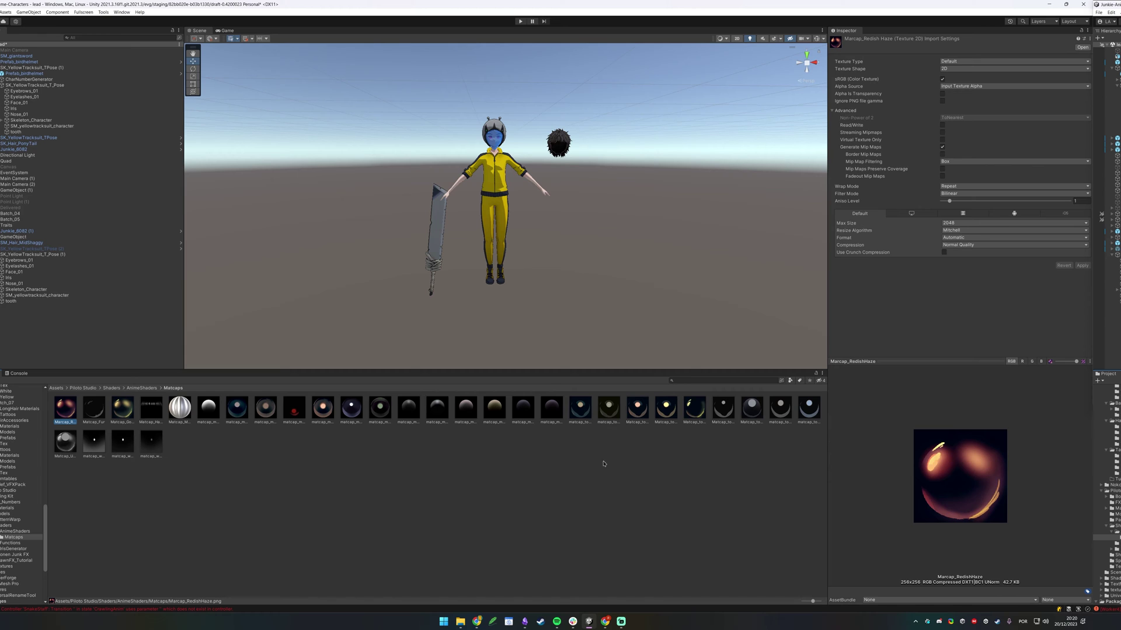
- Create an Amplify Surface Shader named Tutorial in the Matcaps folder
right_click(338, 513)
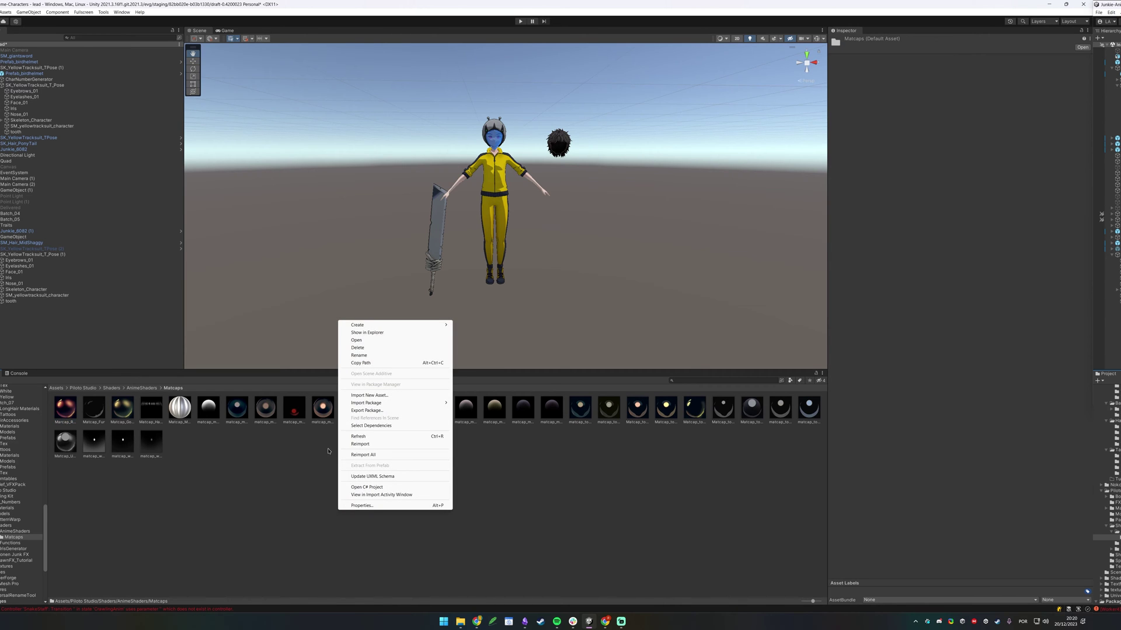
mouse_move(373, 325)
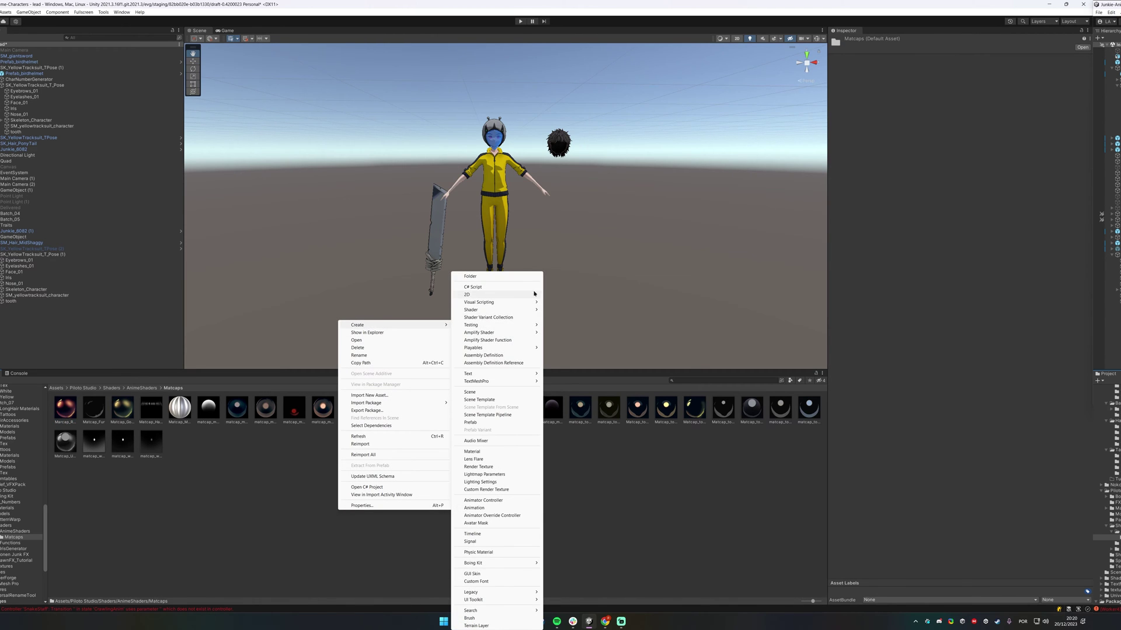
mouse_move(514, 310)
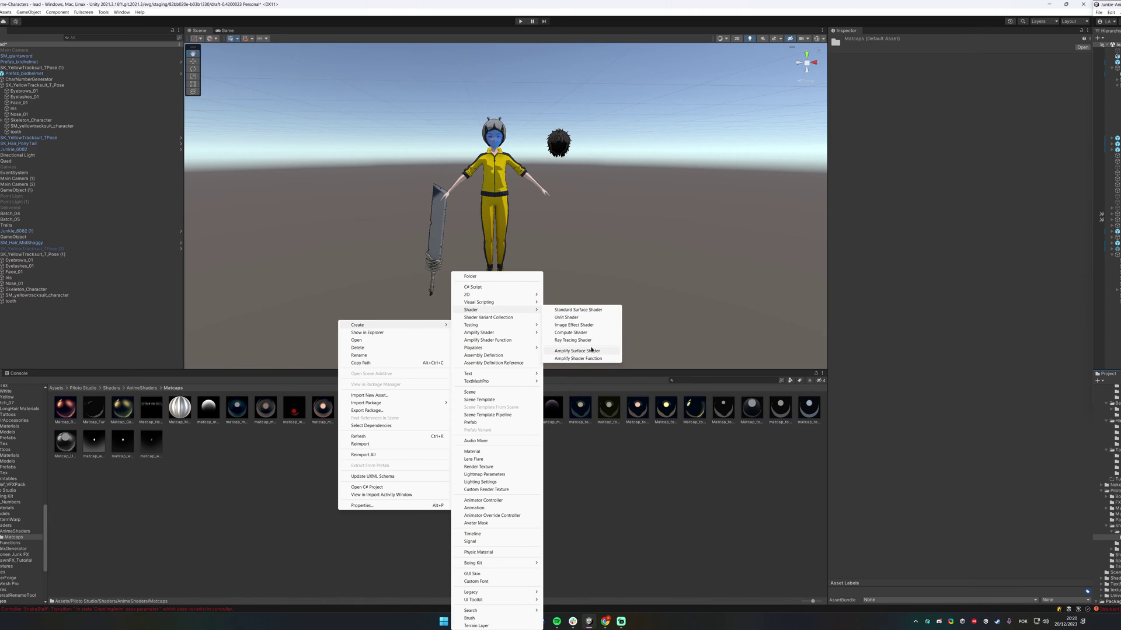
click(577, 351)
text(Tytorial)
key(Return)
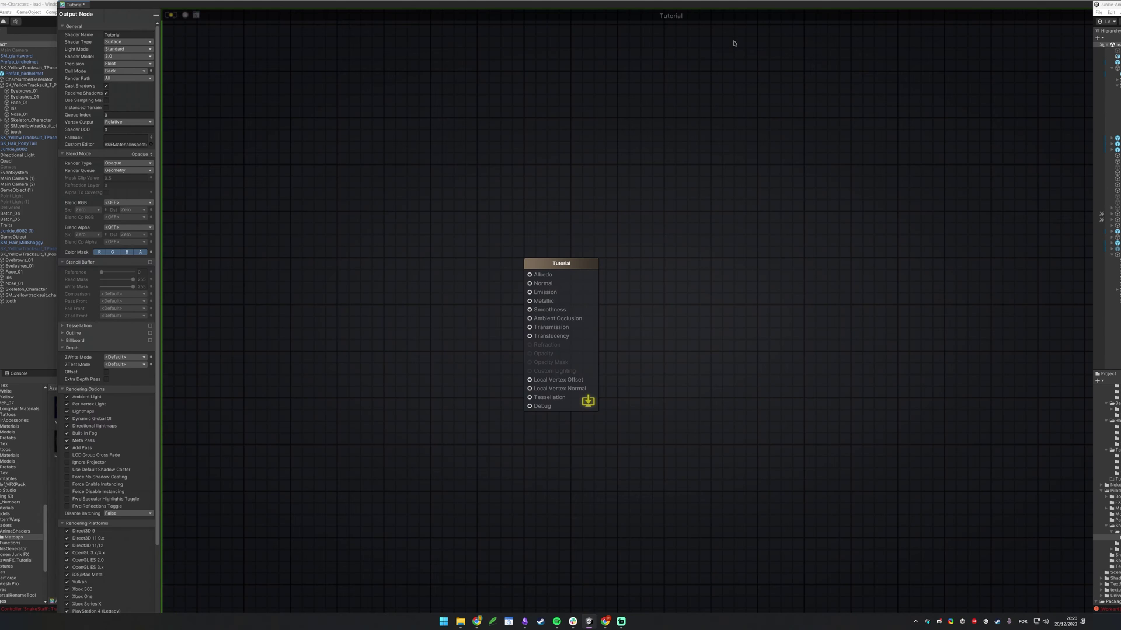
- Reposition and maximize the shader graph window of the Tutorial shader
drag(681, 15, 422, 86)
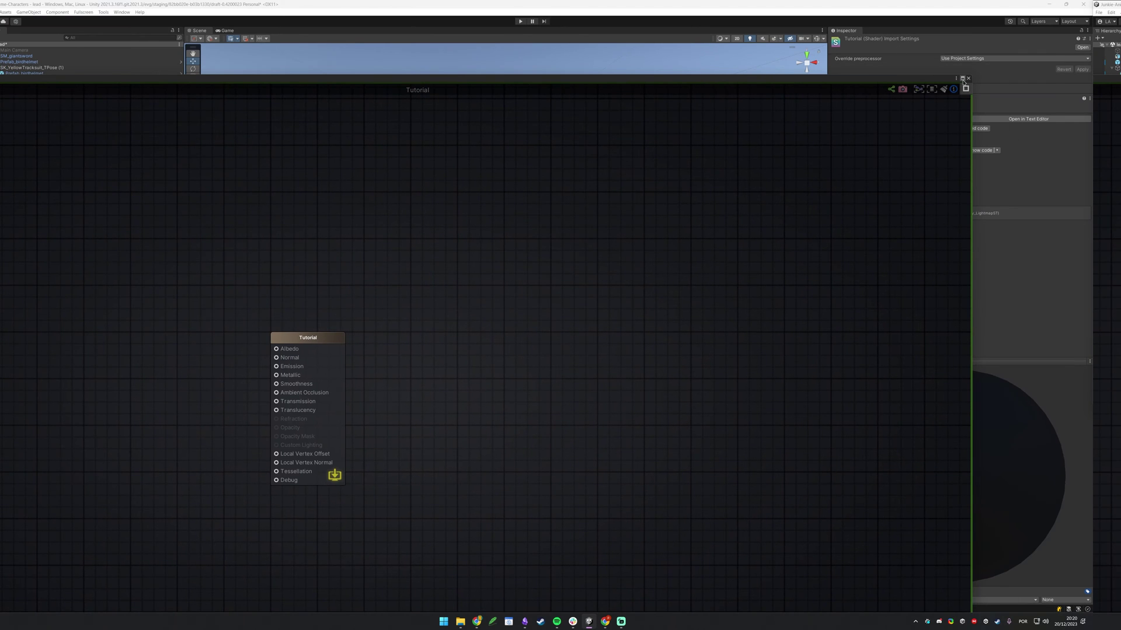
click(962, 83)
middle_drag(242, 237, 384, 211)
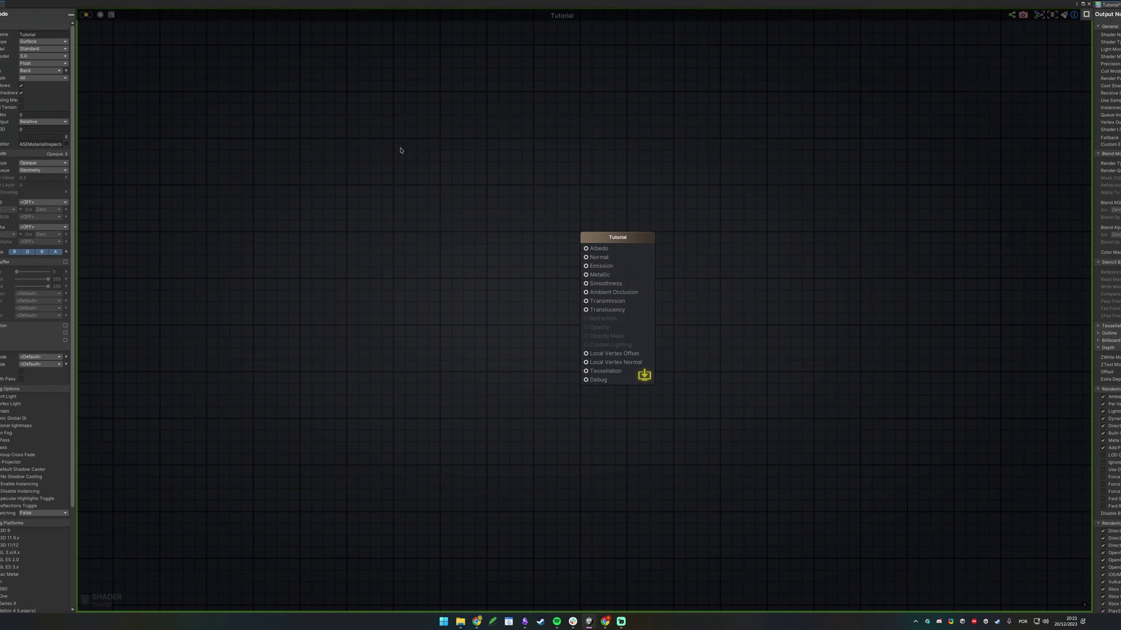
mouse_move(542, 232)
mouse_down()
mouse_move(714, 401)
mouse_move(517, 237)
mouse_move(448, 160)
mouse_up()
drag(448, 160, 749, 447)
drag(748, 447, 466, 241)
- Disable Cast Shadows and Receive Shadows for the Tutorial shader
click(246, 131)
click(22, 85)
click(22, 92)
- Set the shader's render type and blend mode to Transparent and compile it
click(42, 163)
click(50, 176)
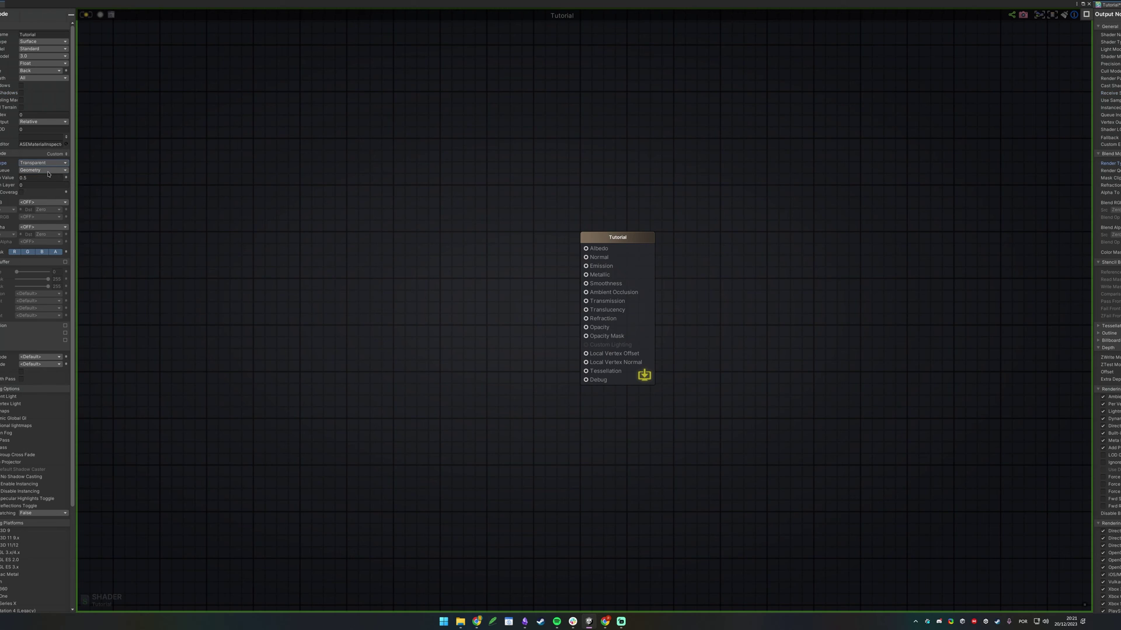
click(58, 154)
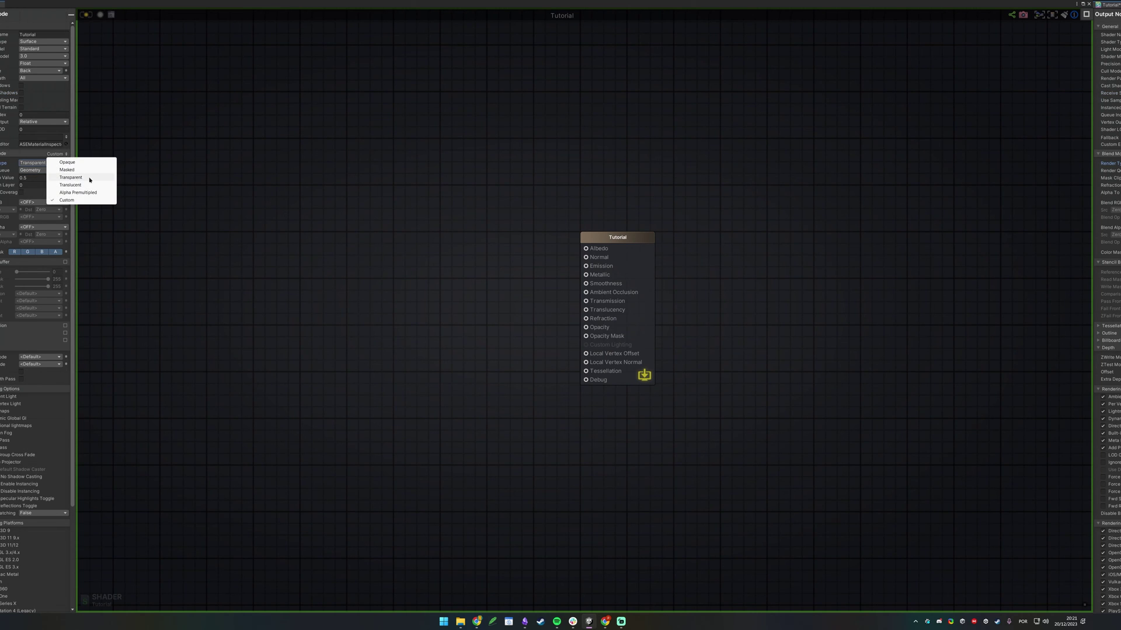
click(71, 178)
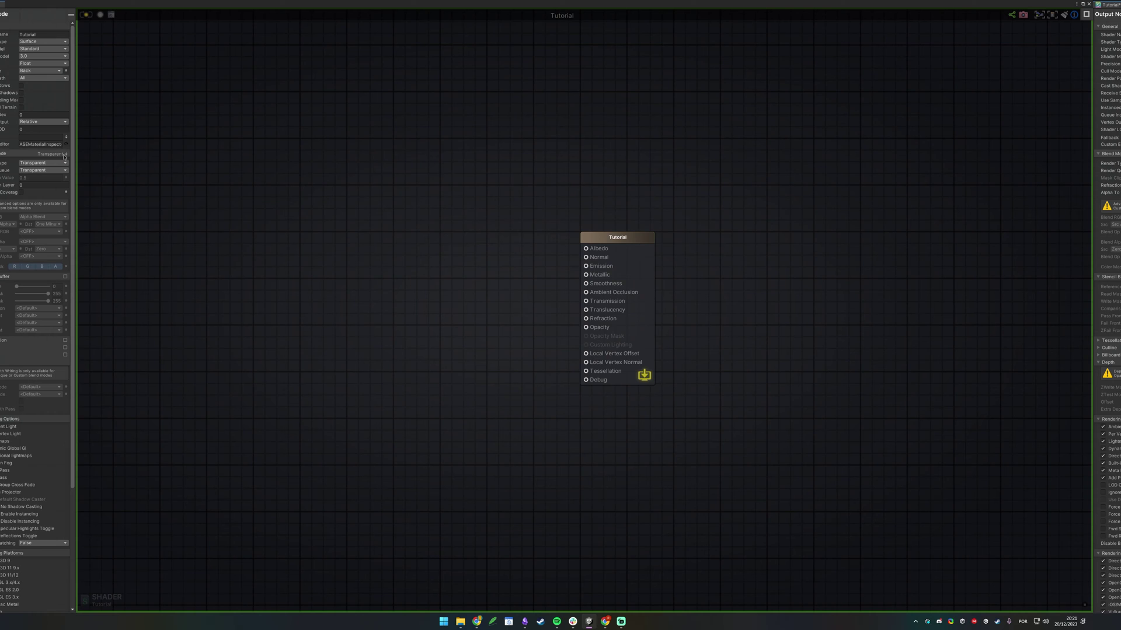
click(64, 155)
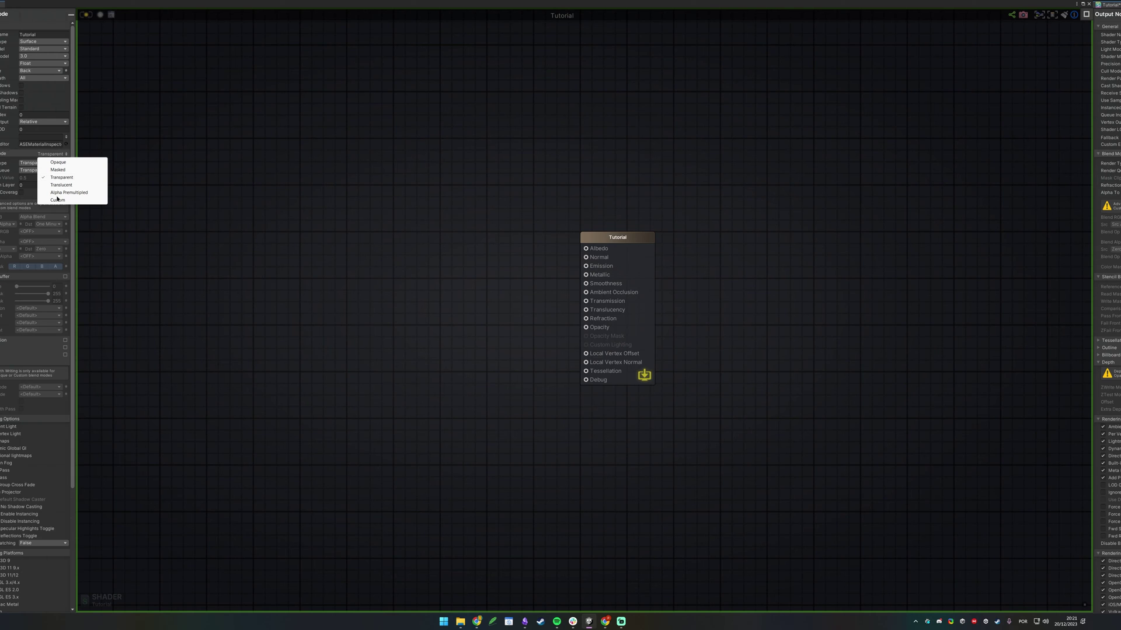
click(1093, 192)
middle_drag(283, 303, 348, 270)
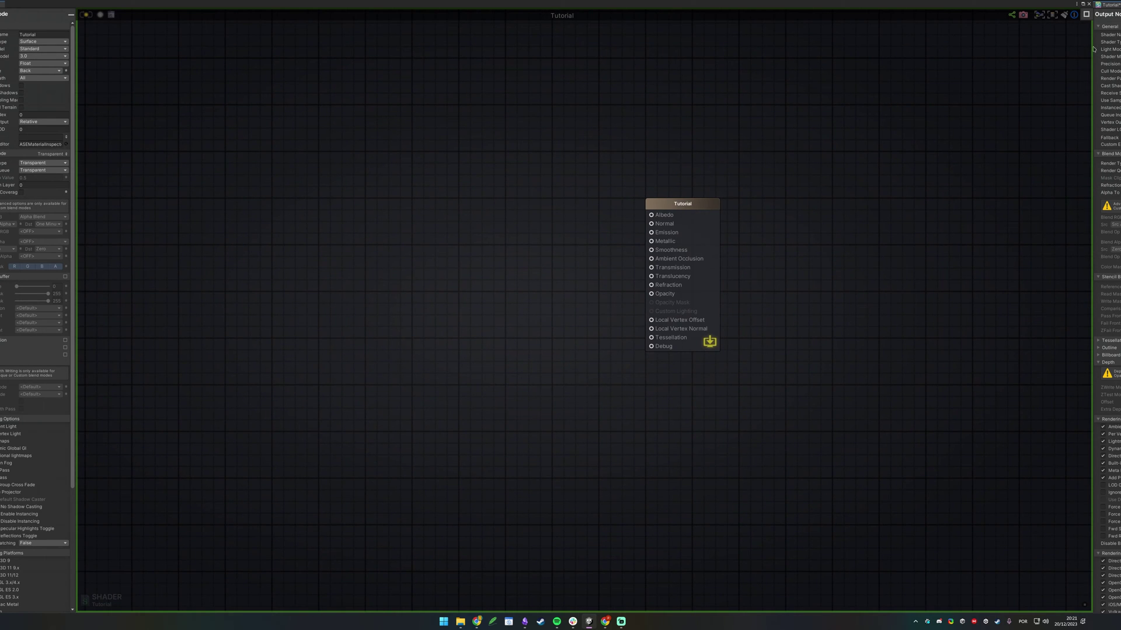
click(88, 16)
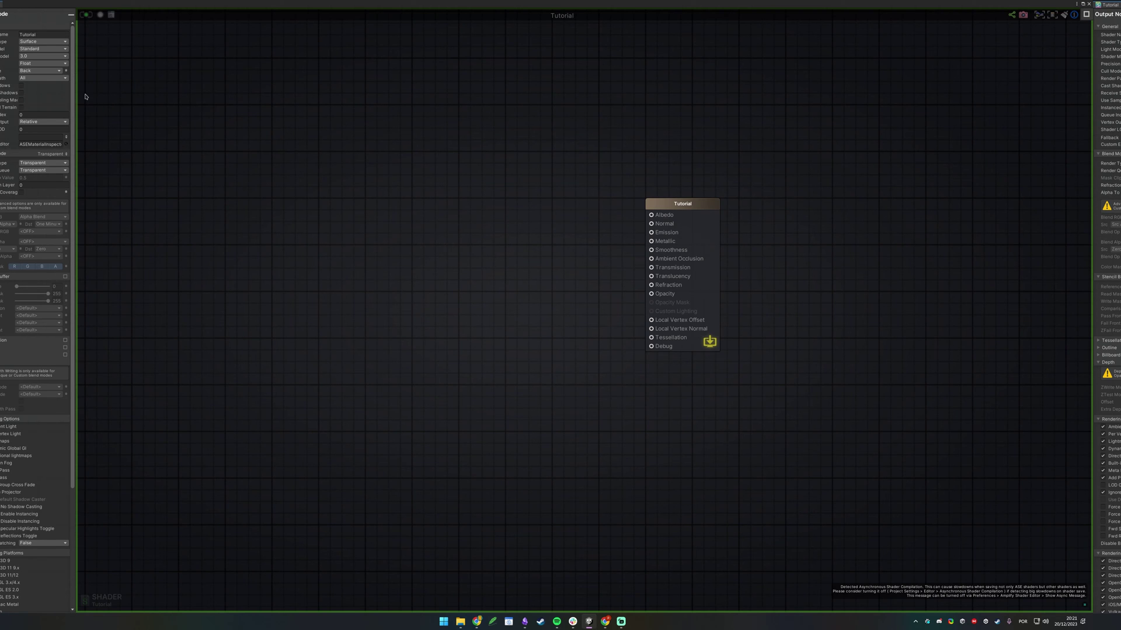
- Set the shader's light model to Unlit and recompile it
click(35, 49)
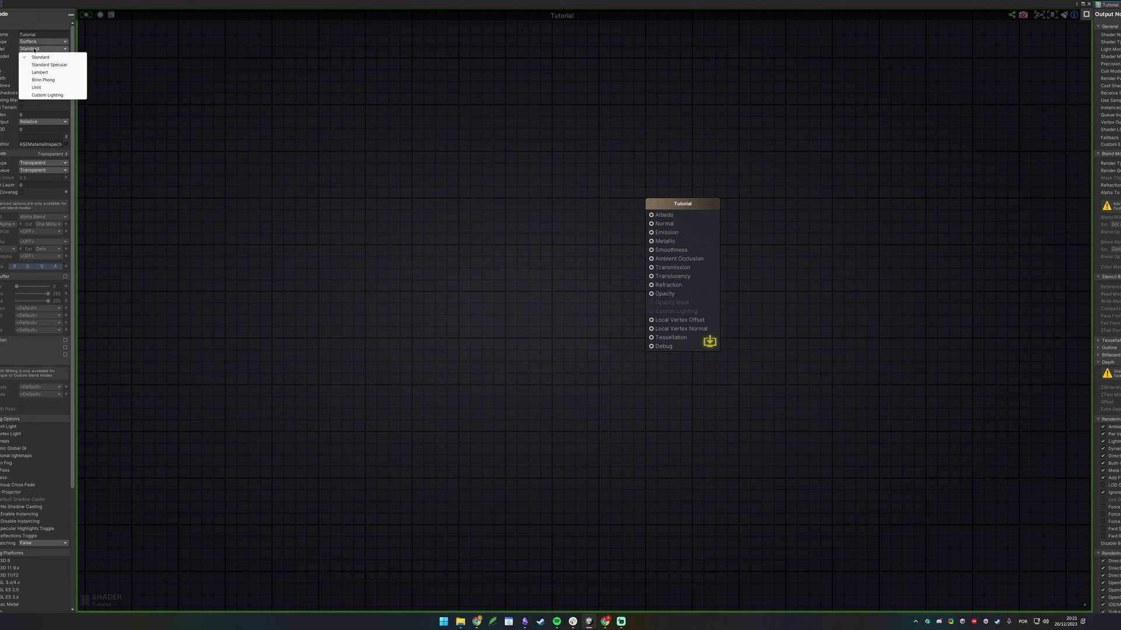
click(36, 87)
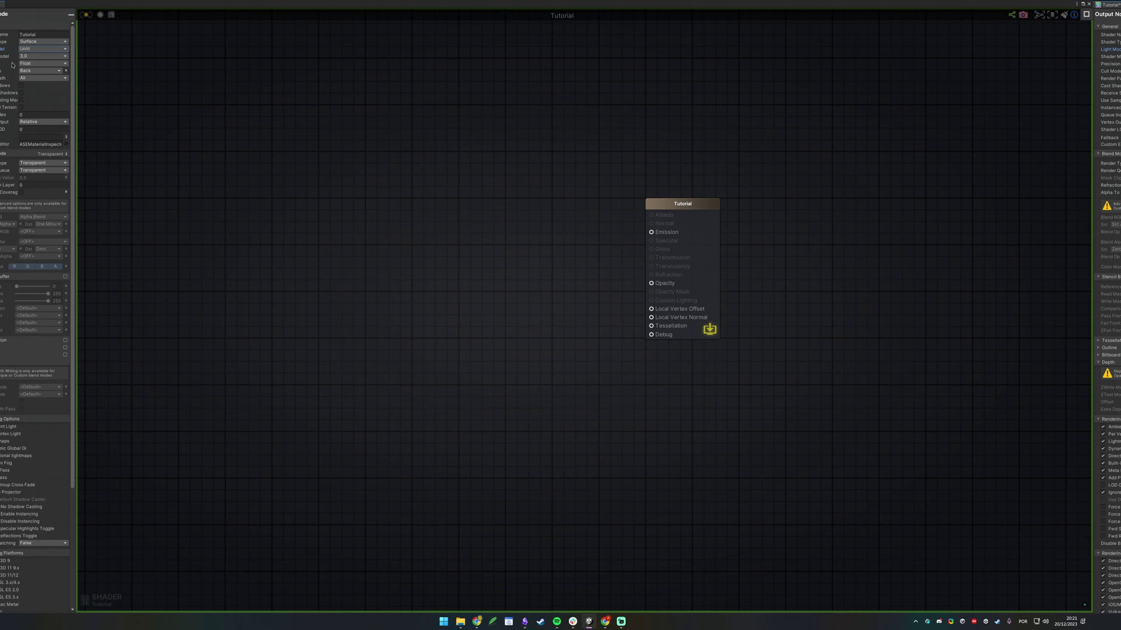
click(85, 15)
- Add a Texture Sample node to the graph and assign the Matcap_UnrealToony texture to it
middle_drag(310, 251, 483, 277)
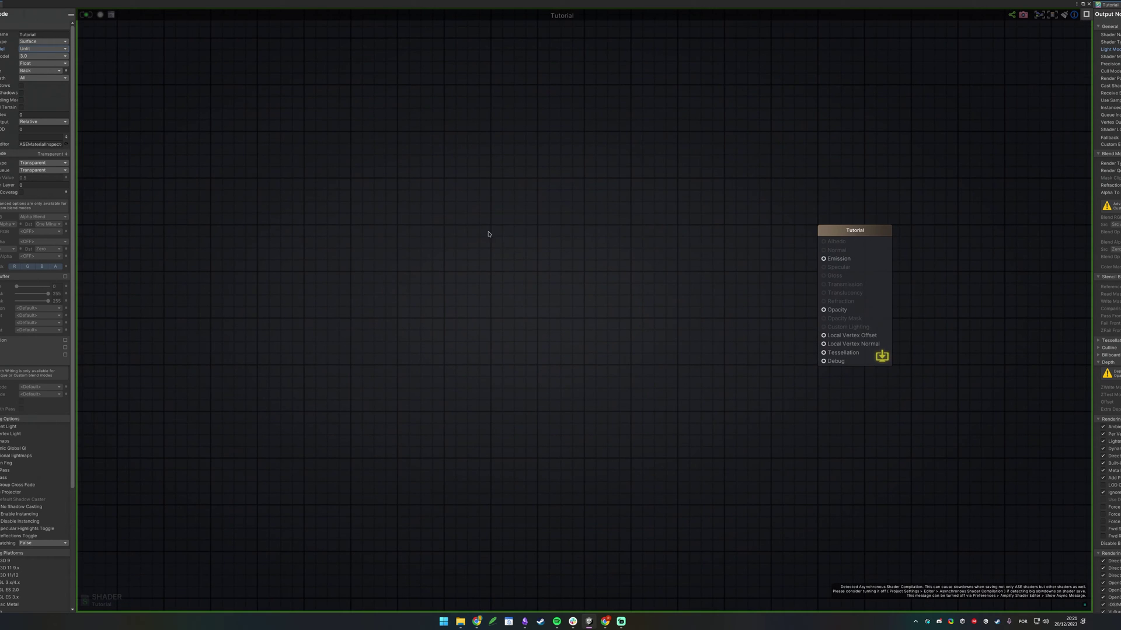
key(t)
click(507, 227)
click(601, 239)
click(568, 288)
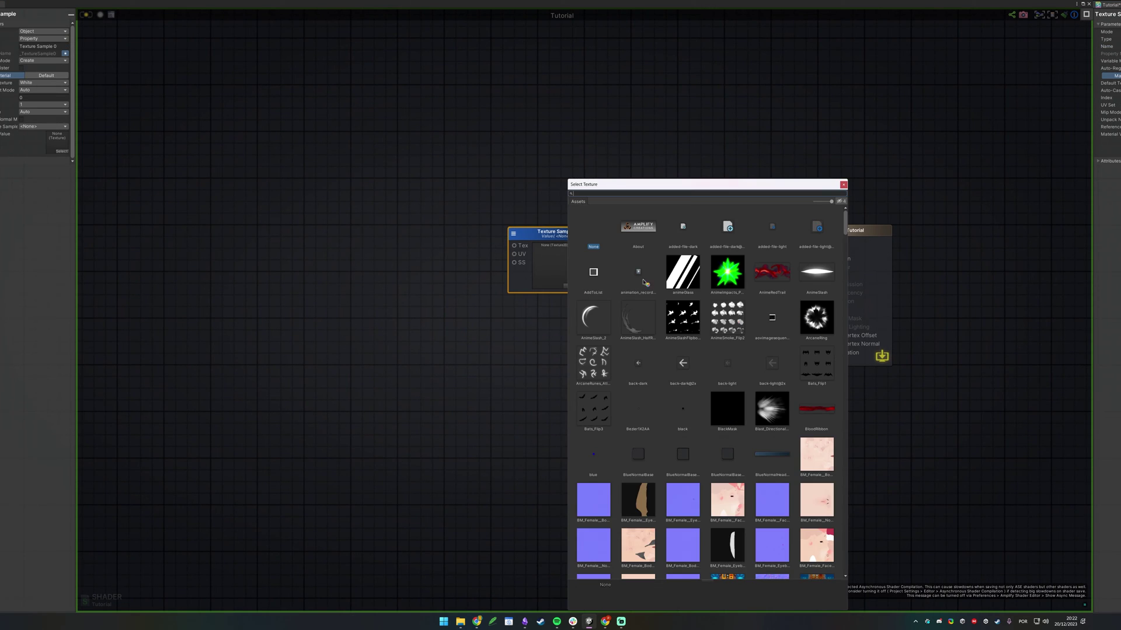
text(matcap)
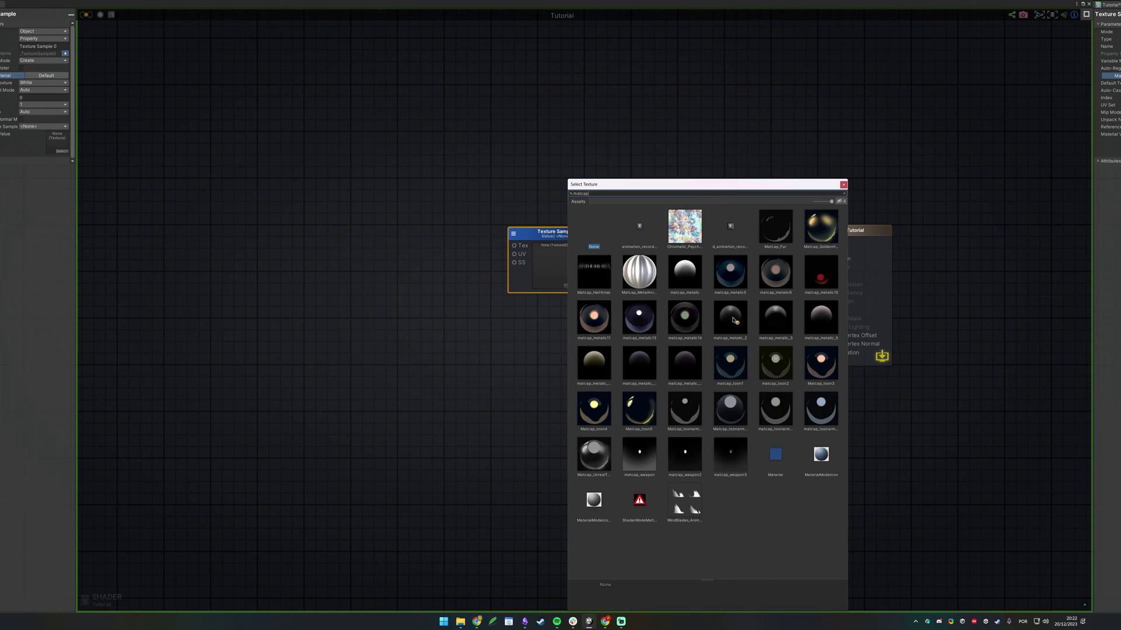
click(729, 412)
double_click(726, 417)
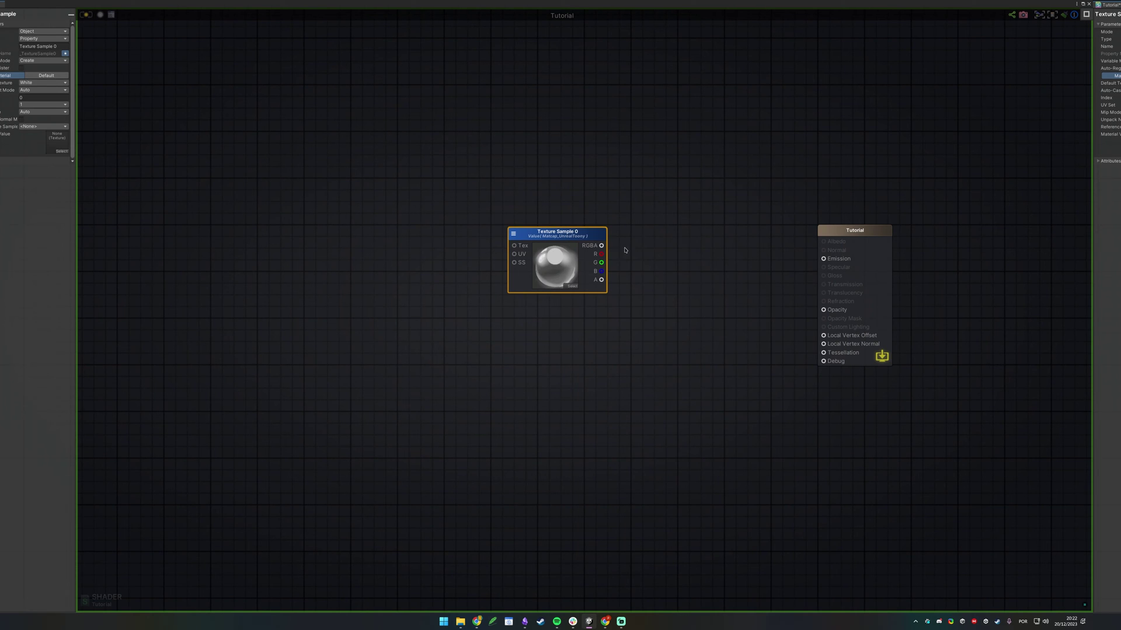
- Connect the Texture Sample's RGBA output to Emission and Opacity of the output node and compile the shader
drag(601, 245, 829, 258)
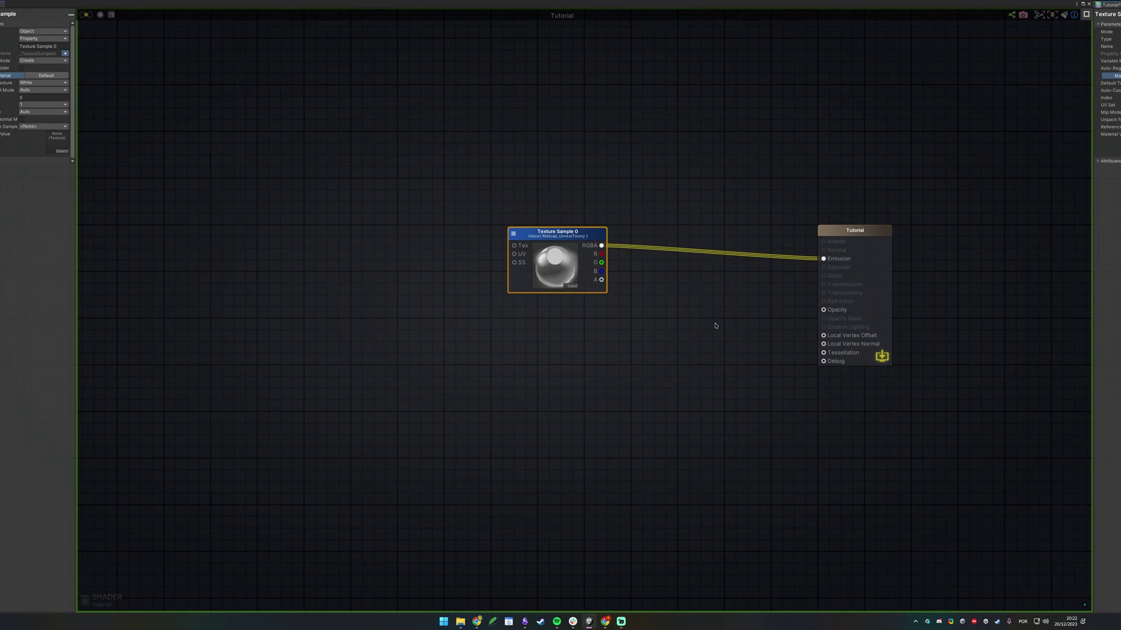
drag(551, 230, 823, 310)
click(298, 143)
click(83, 16)
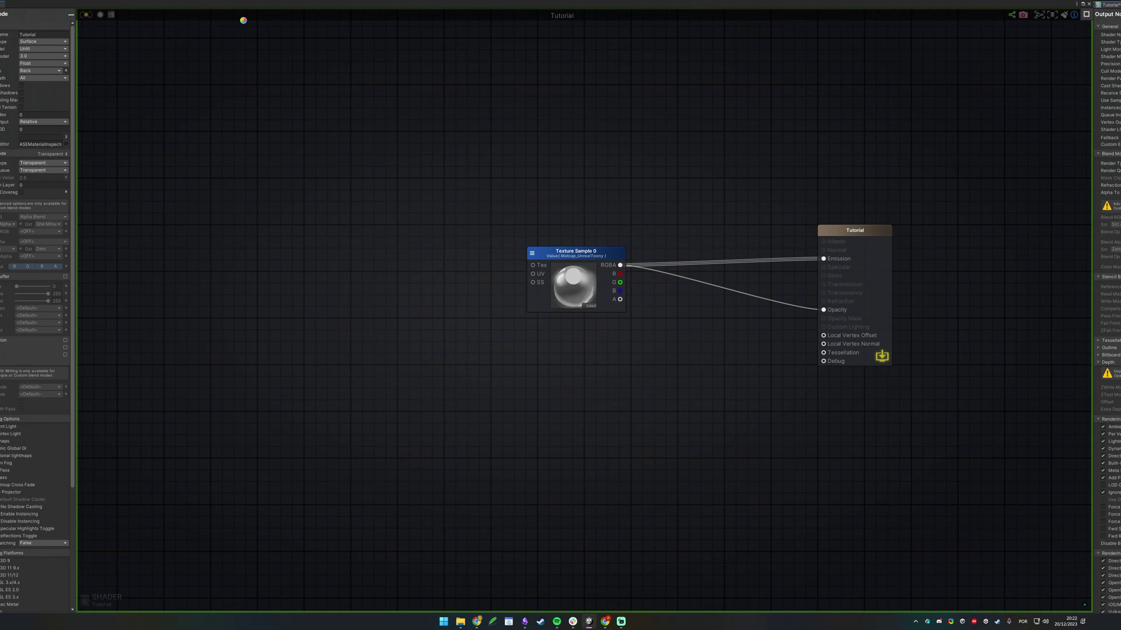
- Create a new material from the Tutorial shader in the Matcaps folder
drag(257, 5, 250, 528)
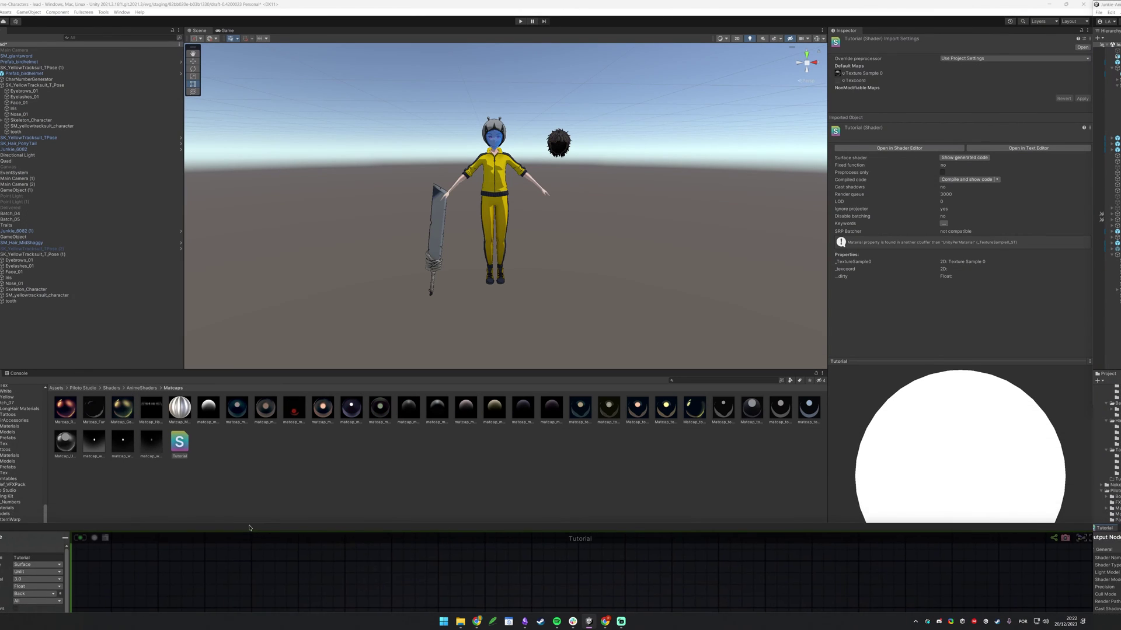
right_click(181, 439)
mouse_move(245, 252)
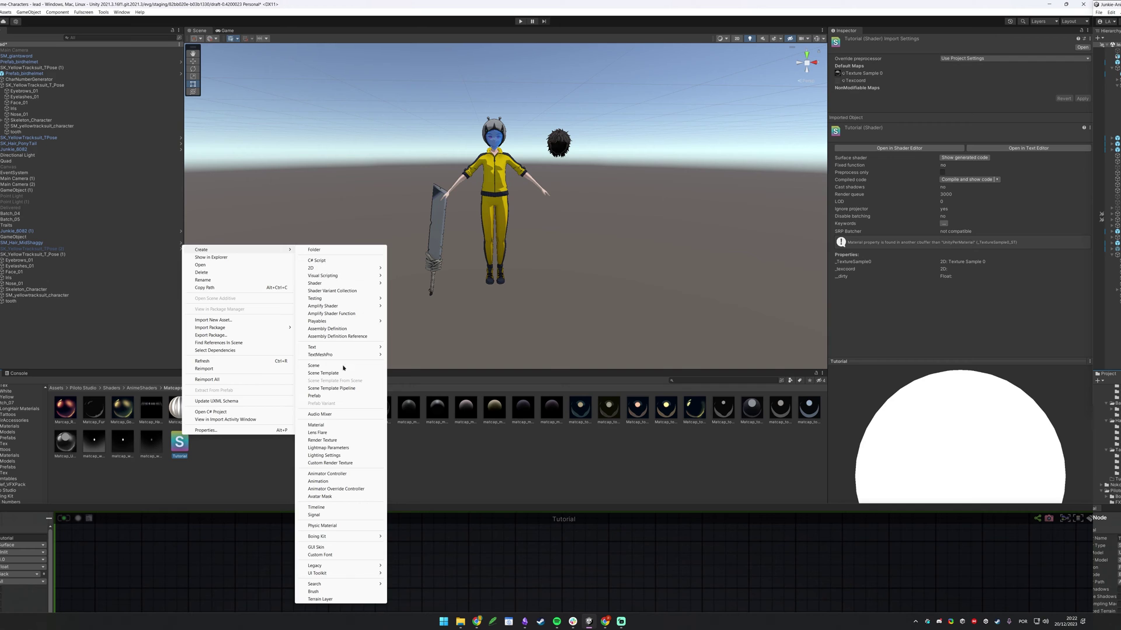
click(316, 425)
click(251, 469)
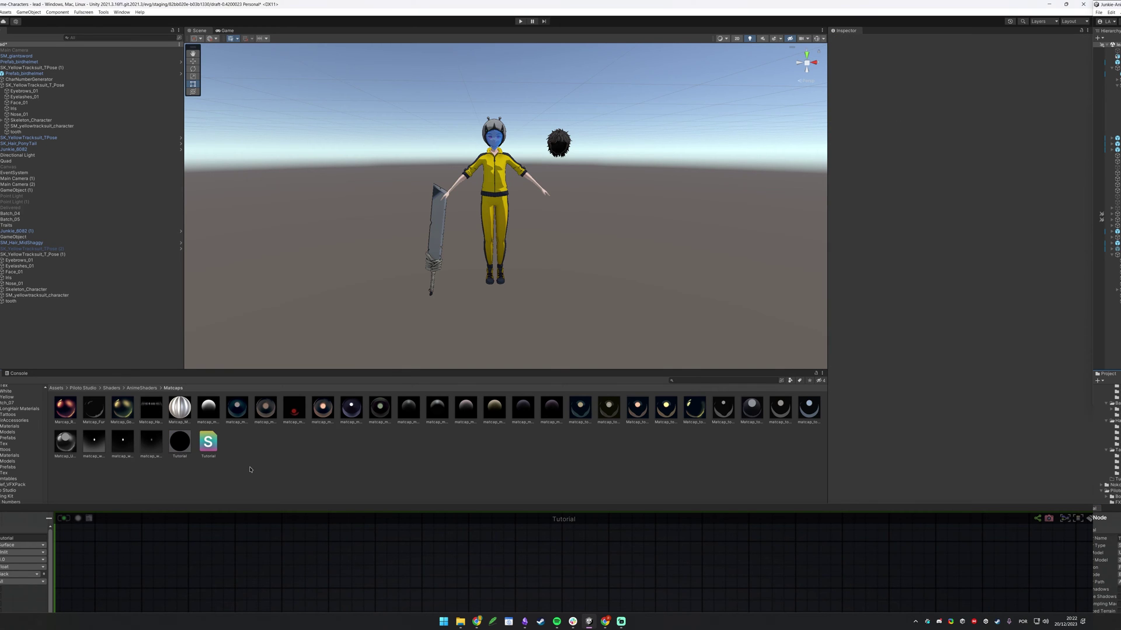
- Add a 3D sphere to the scene and apply the Tutorial material to it
right_click(88, 337)
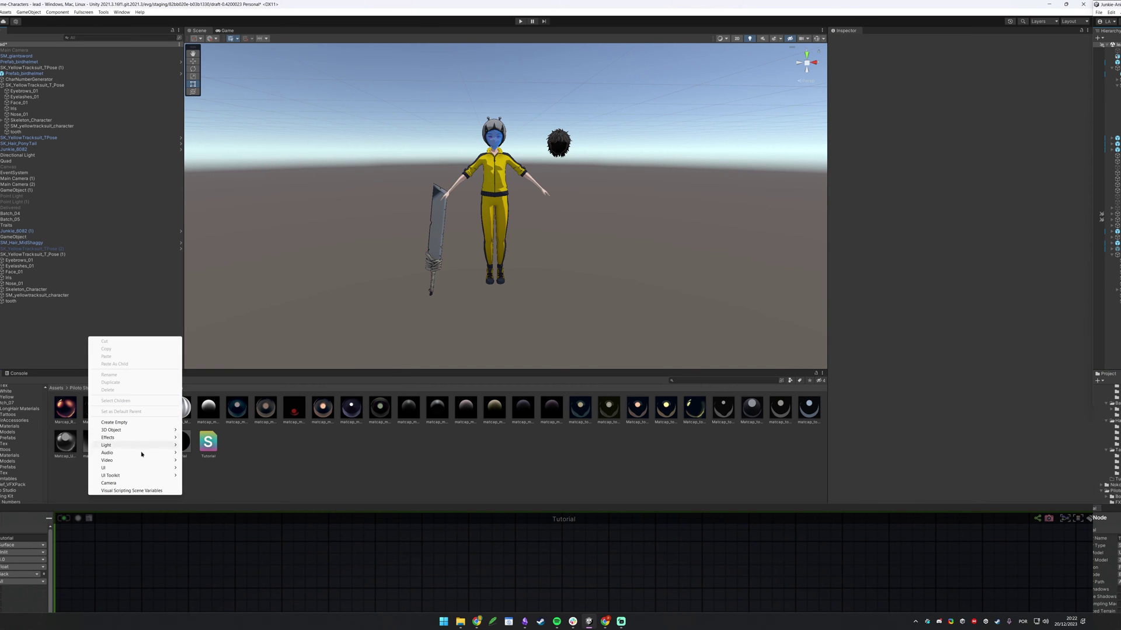
mouse_move(151, 439)
click(200, 437)
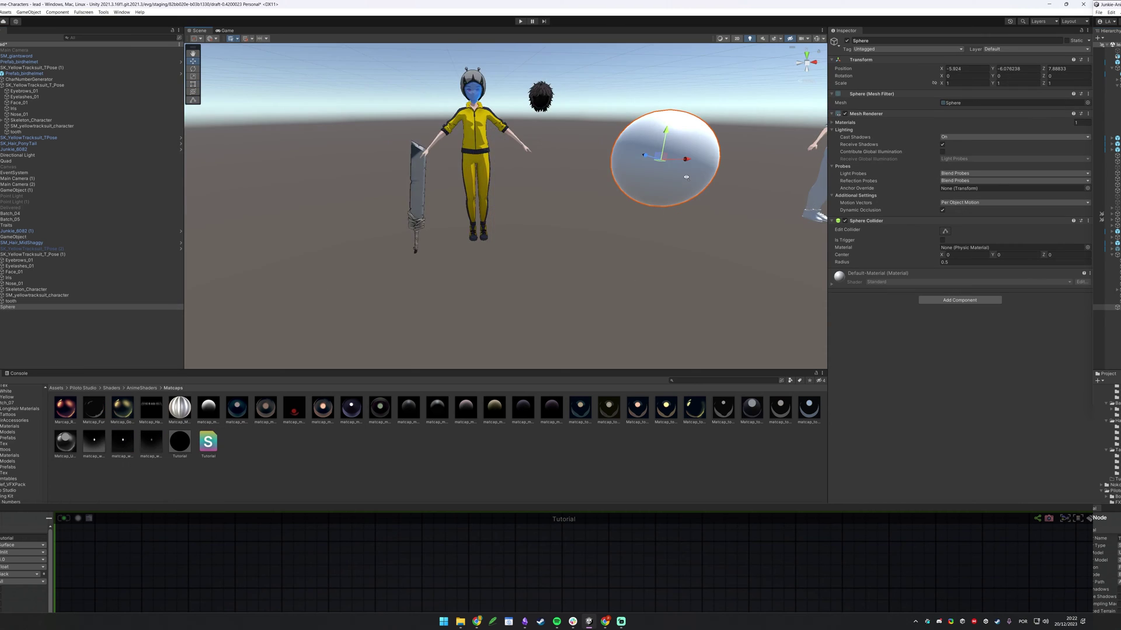
key(f)
alt+drag(646, 183, 665, 210)
drag(180, 443, 958, 356)
mouse_move(261, 256)
alt+mouse_down()
mouse_move(468, 233)
mouse_move(632, 257)
mouse_move(898, 257)
mouse_move(1097, 274)
mouse_move(1119, 233)
alt+mouse_up()
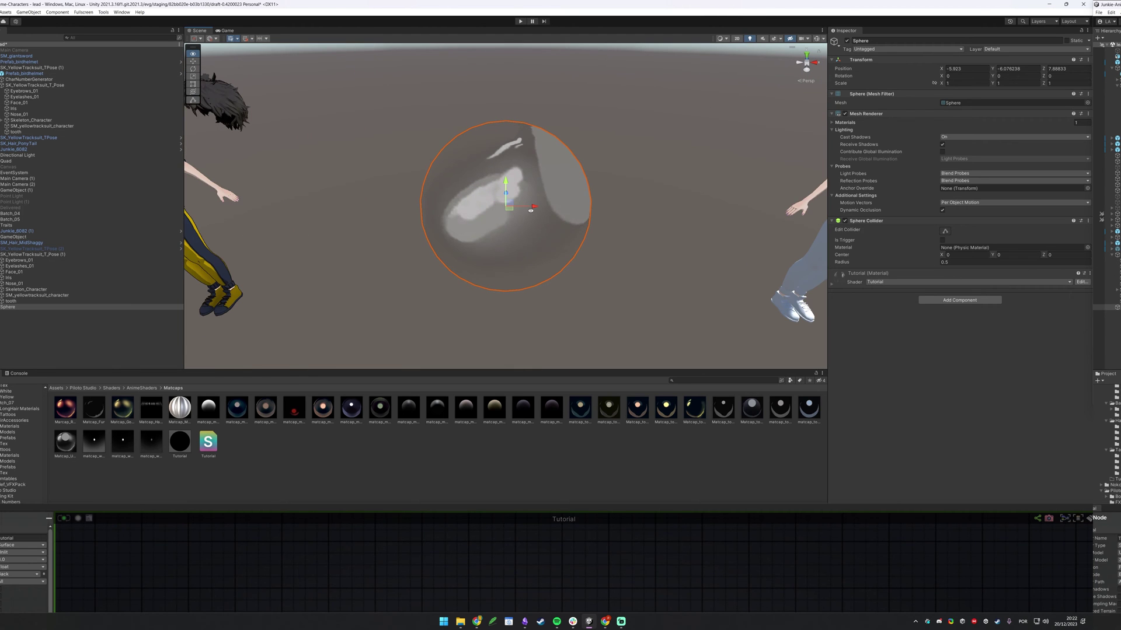
scroll(516, 212, down, 10)
alt+drag(562, 190, 607, 134)
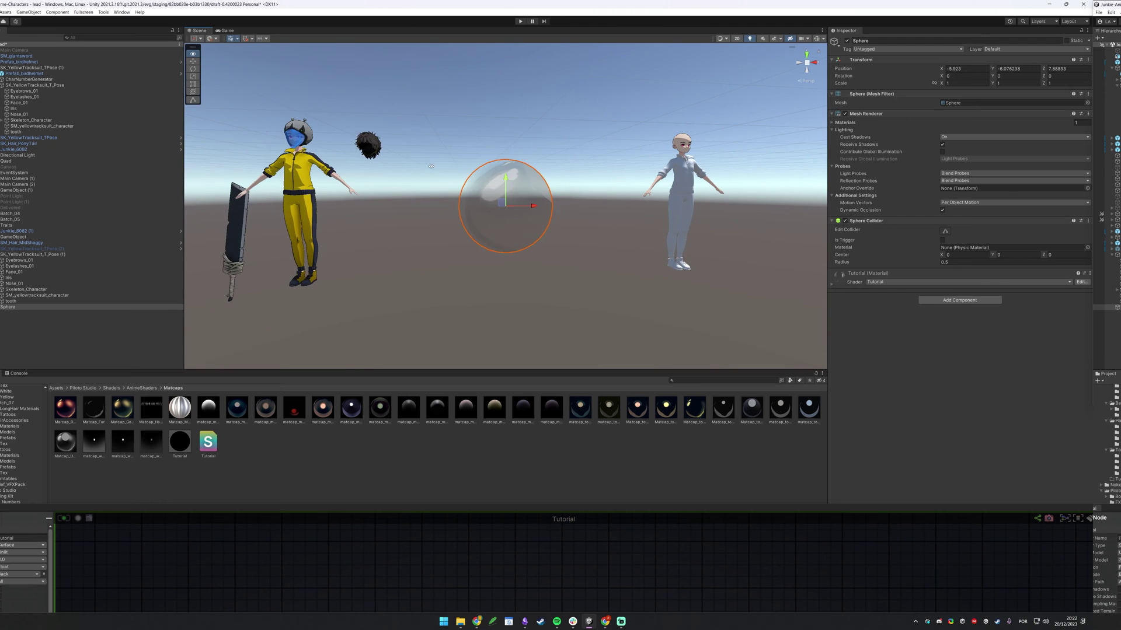
alt+scroll(430, 168, up, 7)
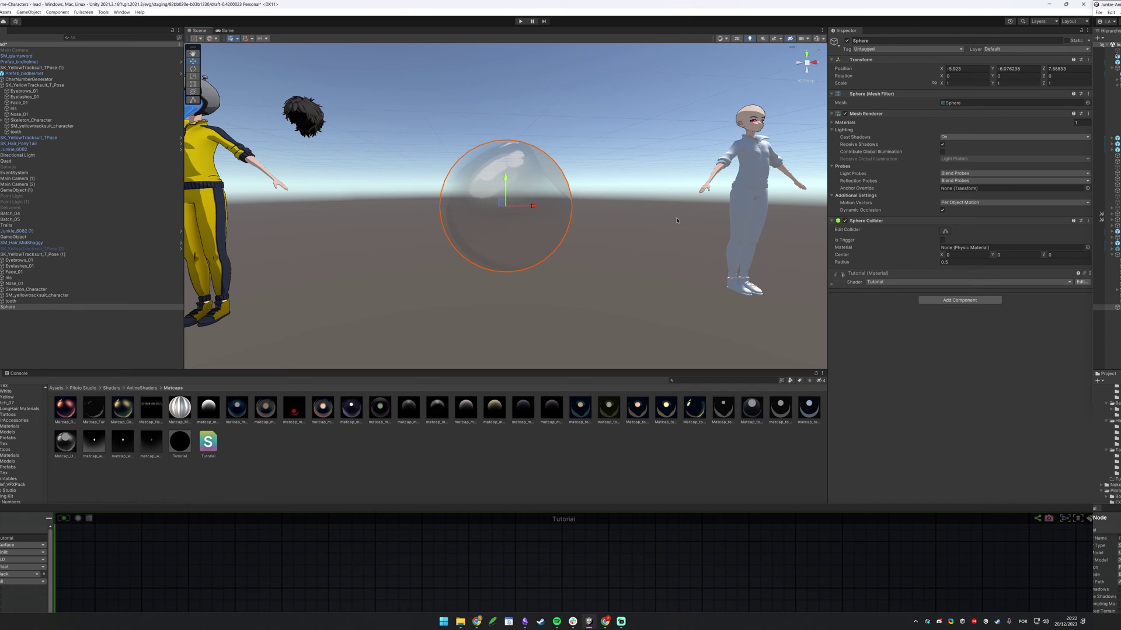
- Annotate the sphere with red and blue arrows and a green frame around the scene view, and close the screen-drawing tool
click(492, 621)
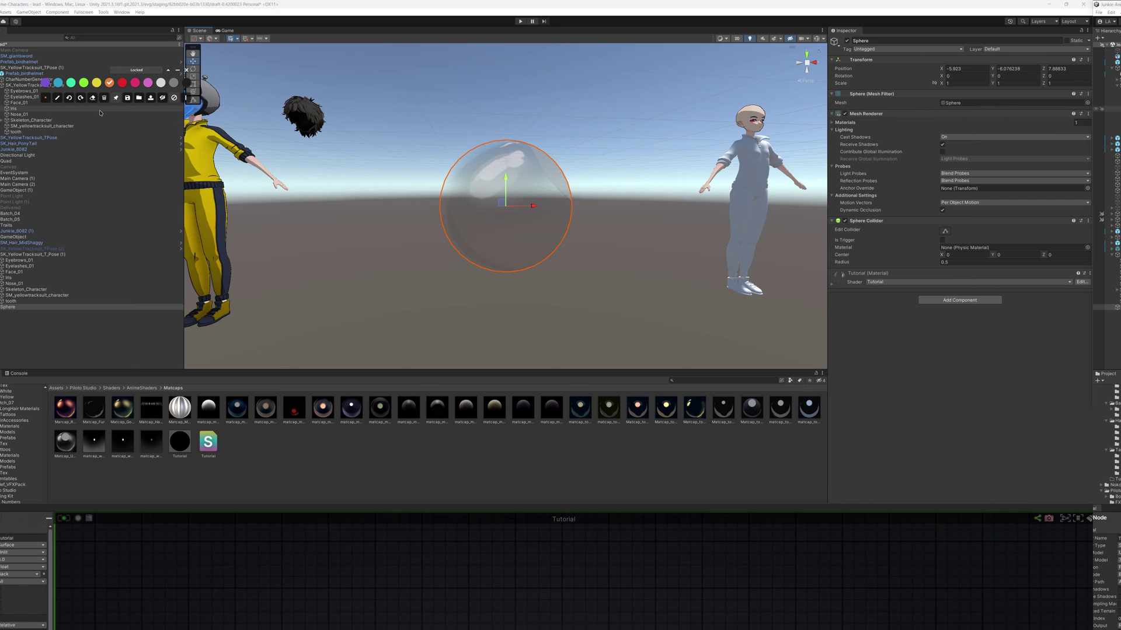
click(270, 248)
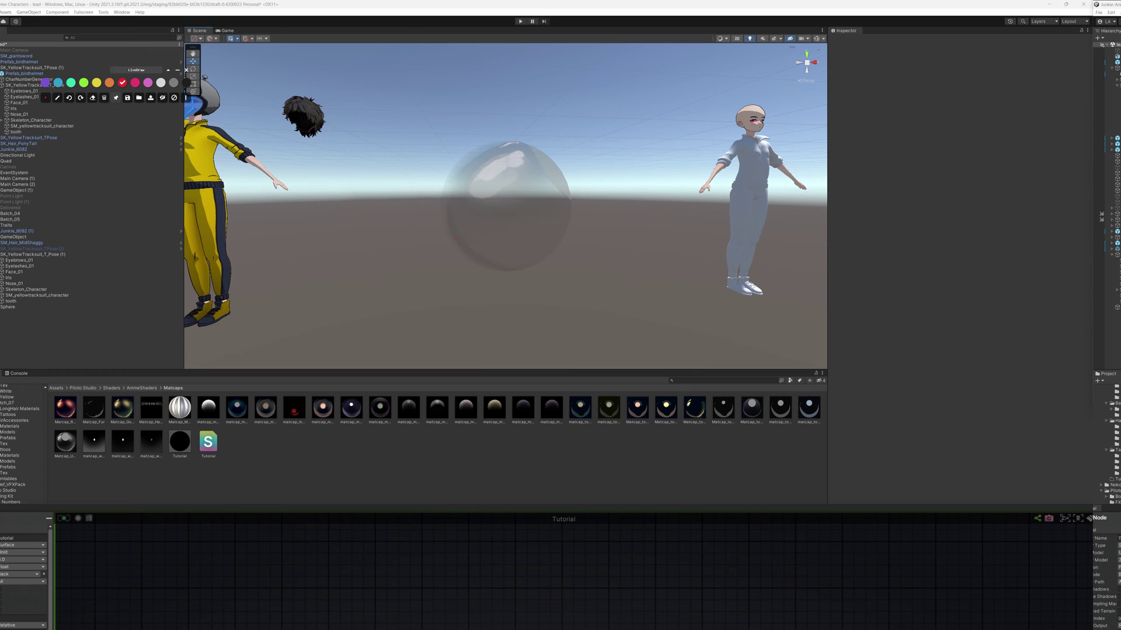
drag(475, 216, 465, 233)
click(59, 82)
mouse_move(463, 223)
mouse_down()
mouse_move(383, 260)
mouse_move(413, 249)
mouse_up()
mouse_move(544, 160)
mouse_down()
mouse_move(556, 173)
mouse_move(538, 181)
mouse_move(543, 168)
mouse_move(592, 152)
mouse_move(590, 137)
mouse_move(598, 157)
mouse_up()
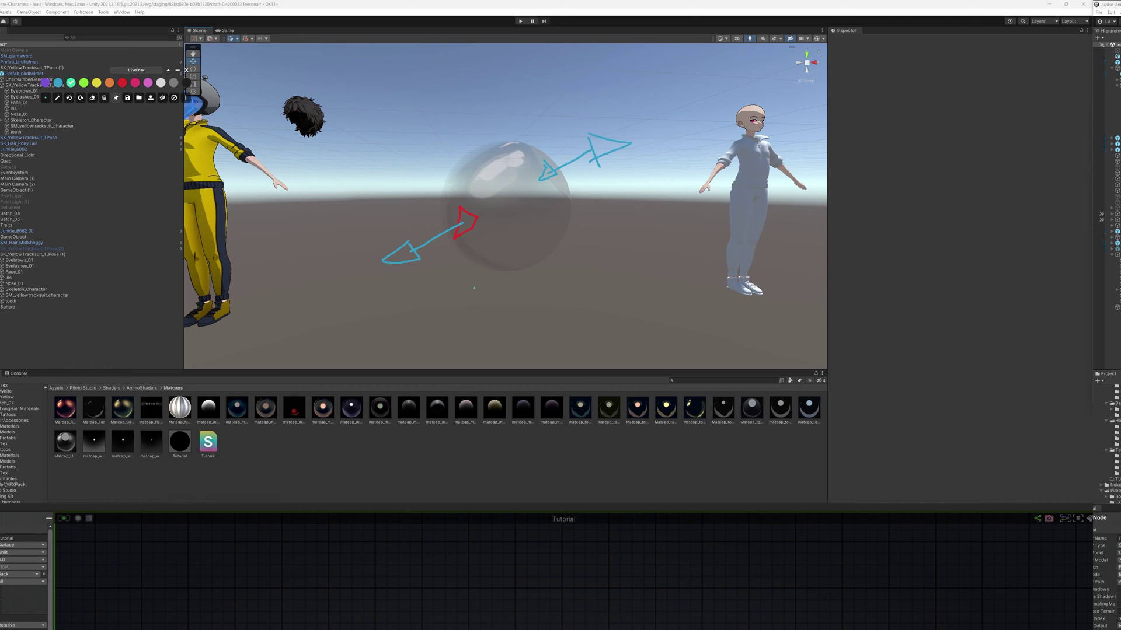
mouse_move(219, 44)
mouse_down()
mouse_move(249, 333)
mouse_move(412, 349)
mouse_move(715, 344)
mouse_move(771, 157)
mouse_move(438, 46)
mouse_move(216, 46)
mouse_up()
mouse_move(510, 207)
mouse_down()
mouse_move(500, 210)
mouse_move(523, 196)
mouse_move(480, 202)
mouse_move(496, 213)
mouse_up()
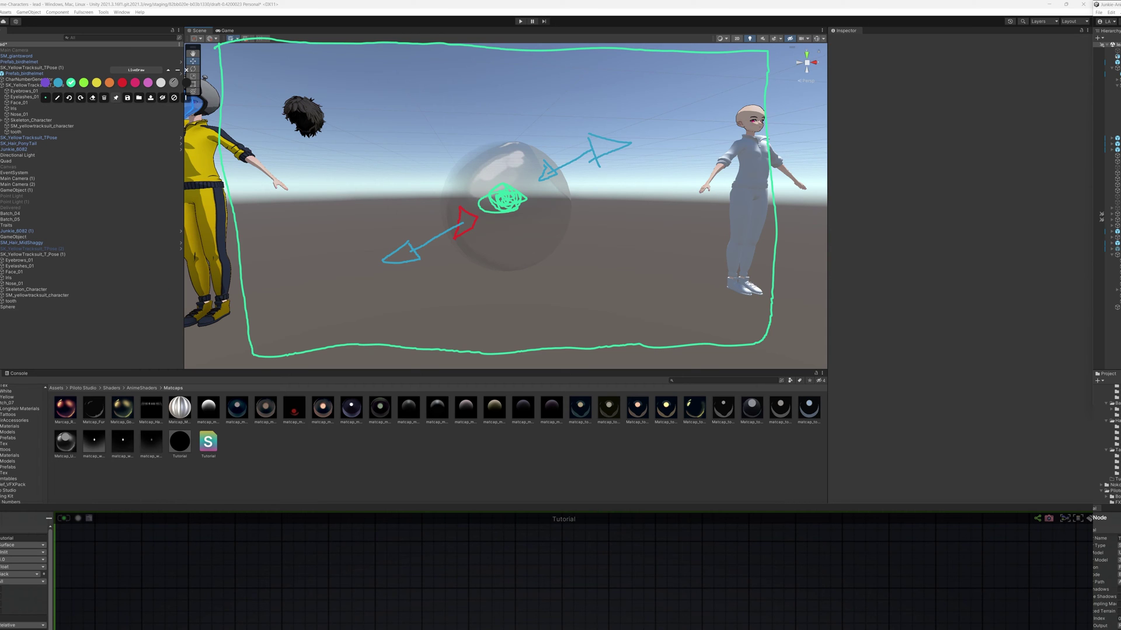
click(186, 69)
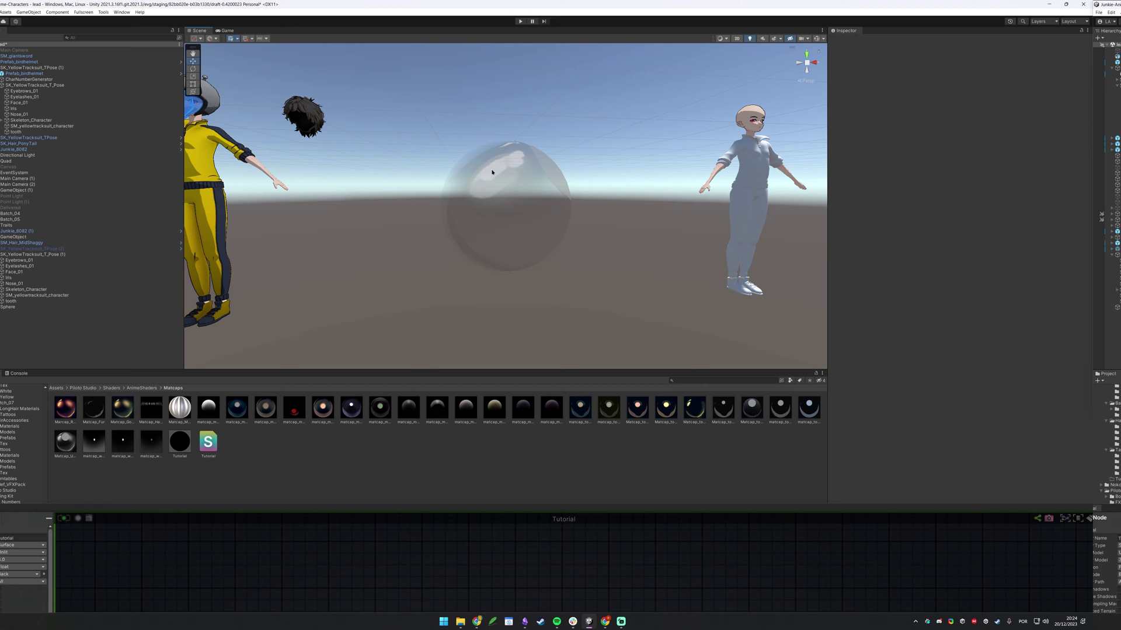
click(456, 200)
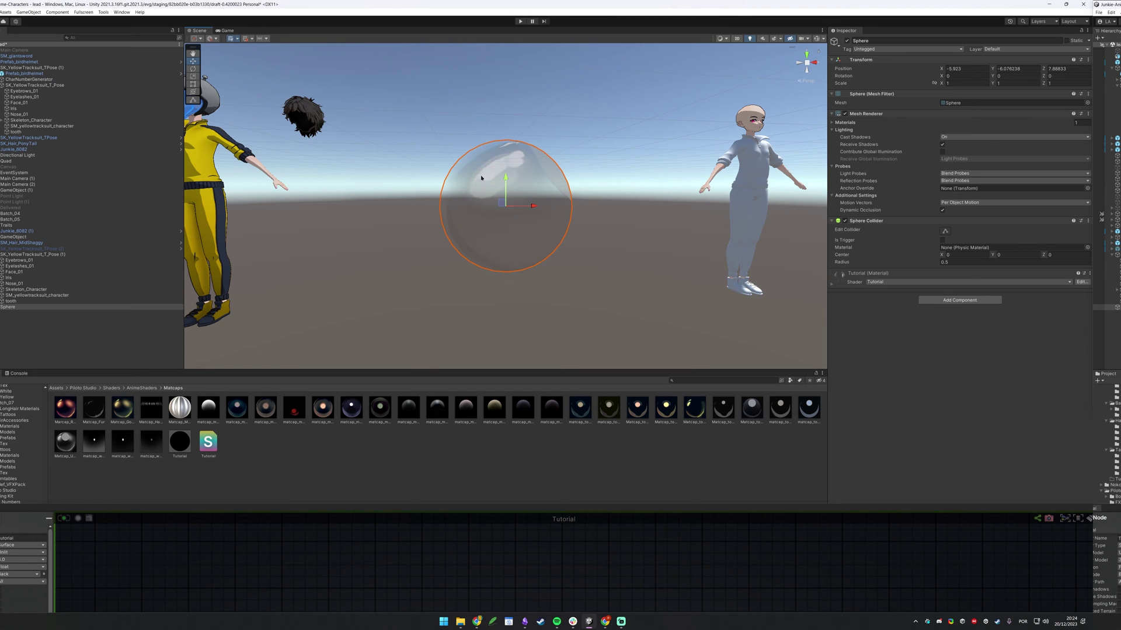
scroll(545, 156, up, 4)
scroll(598, 183, down, 8)
alt+drag(598, 183, 657, 195)
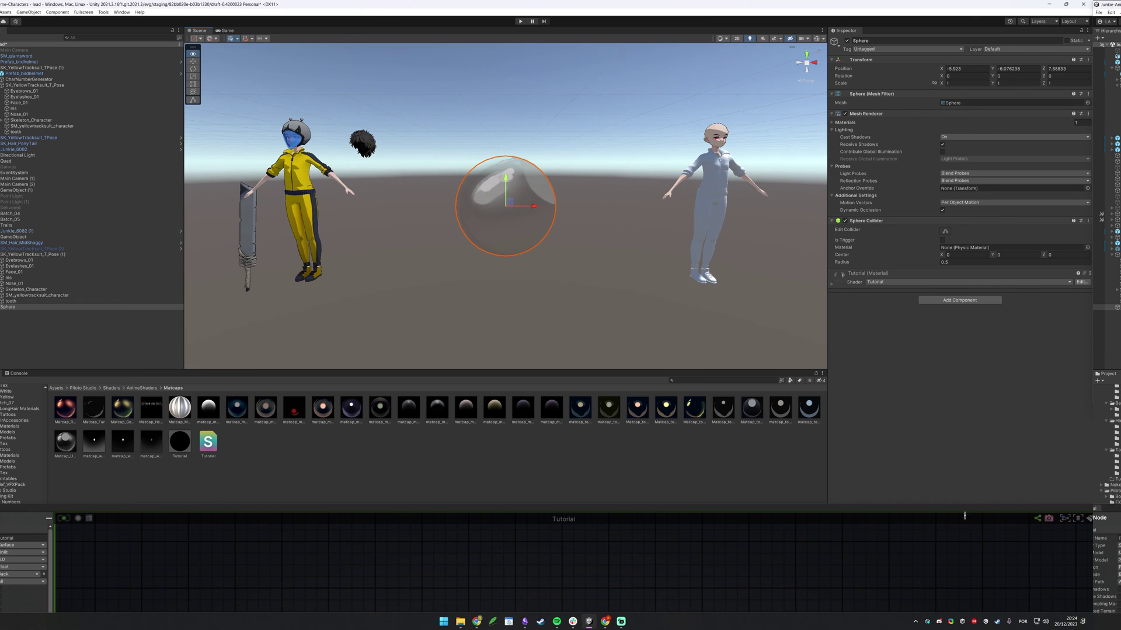
- Add a World Normal node to the maximized Tutorial shader graph, ahead of the Texture Sample node
drag(925, 512, 873, 59)
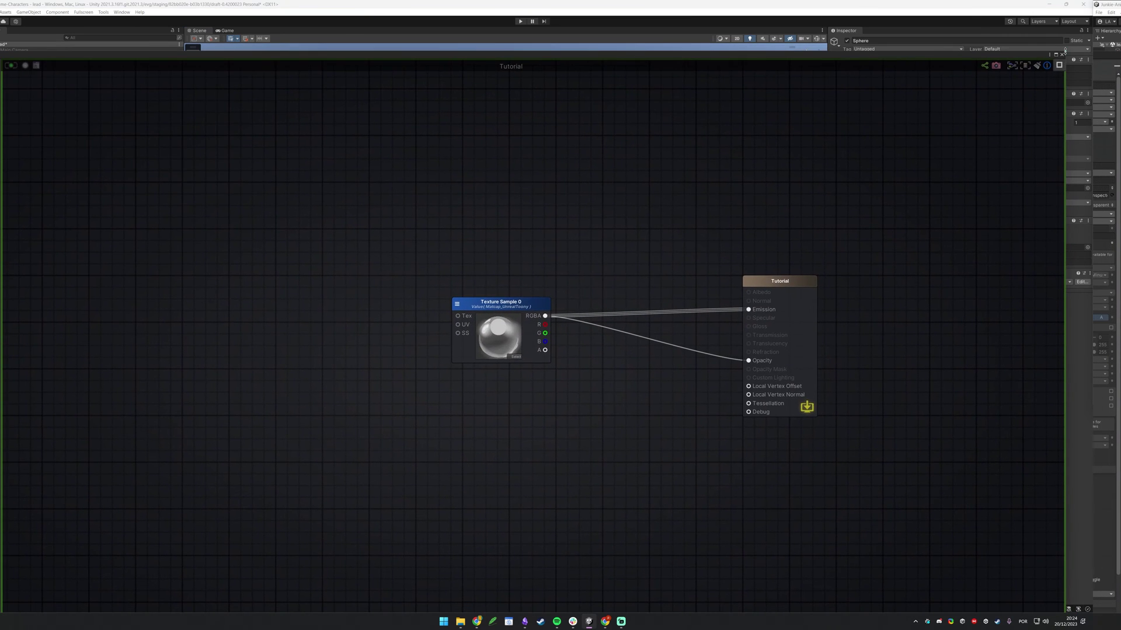
click(1055, 55)
right_click(427, 153)
text(world normal)
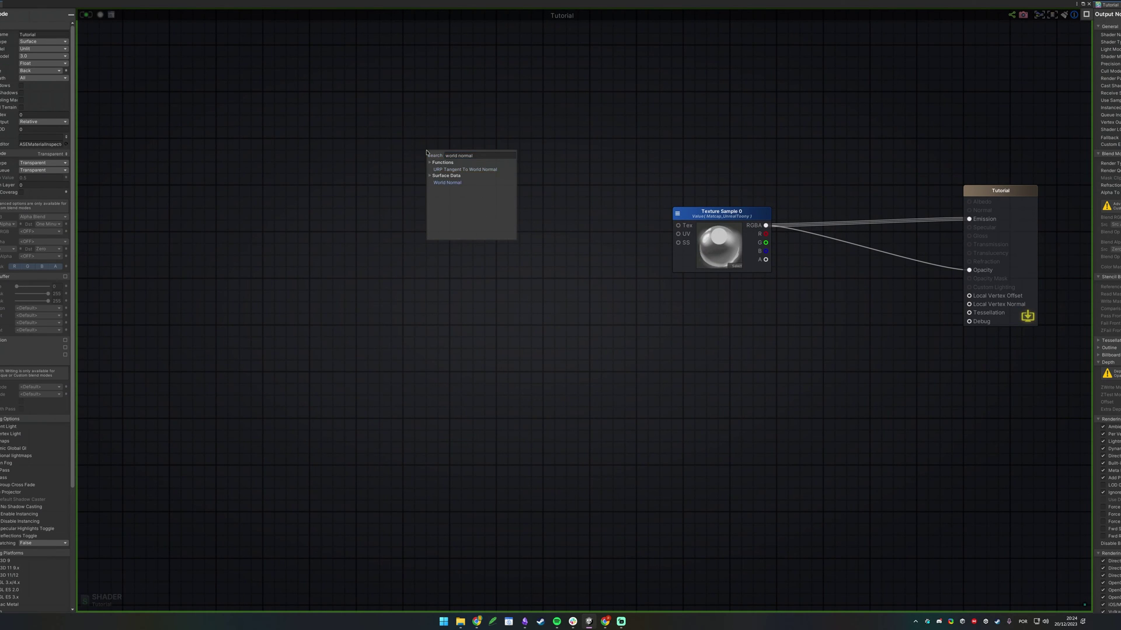
key(Return)
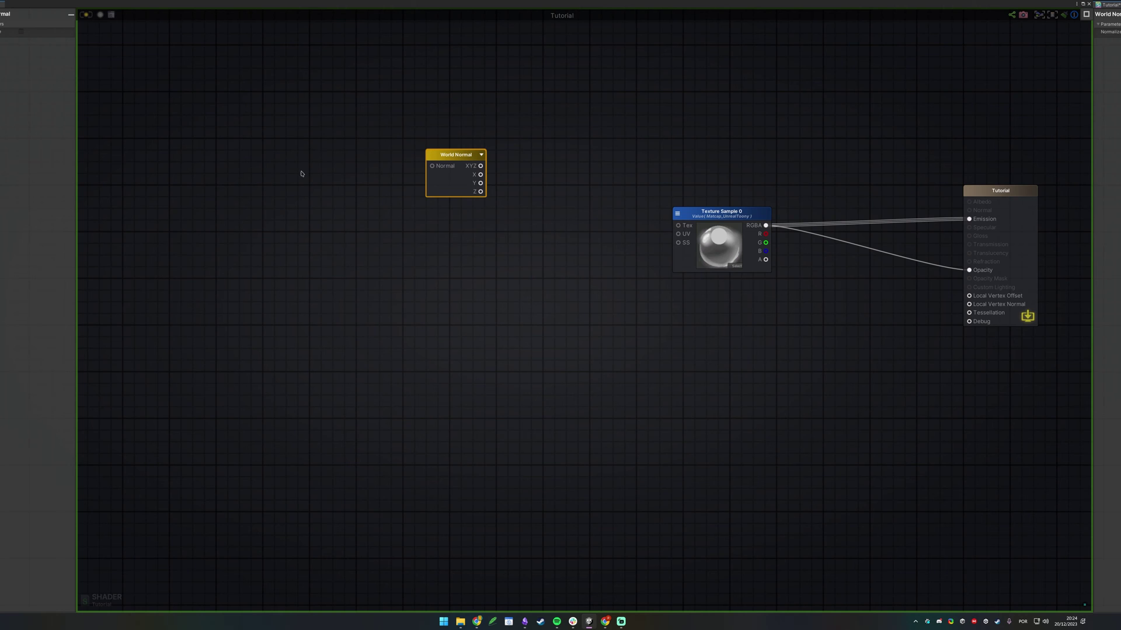
drag(433, 185, 429, 204)
click(426, 264)
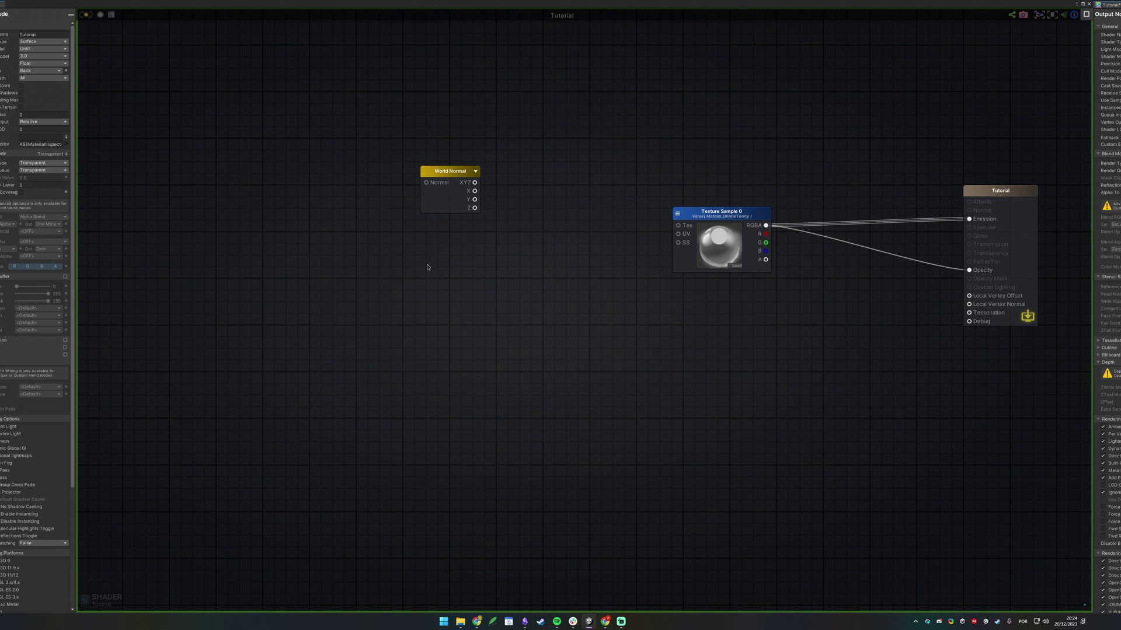
- Add a View Matrix node and place it just below the World Normal node
right_click(426, 266)
text(view matrix)
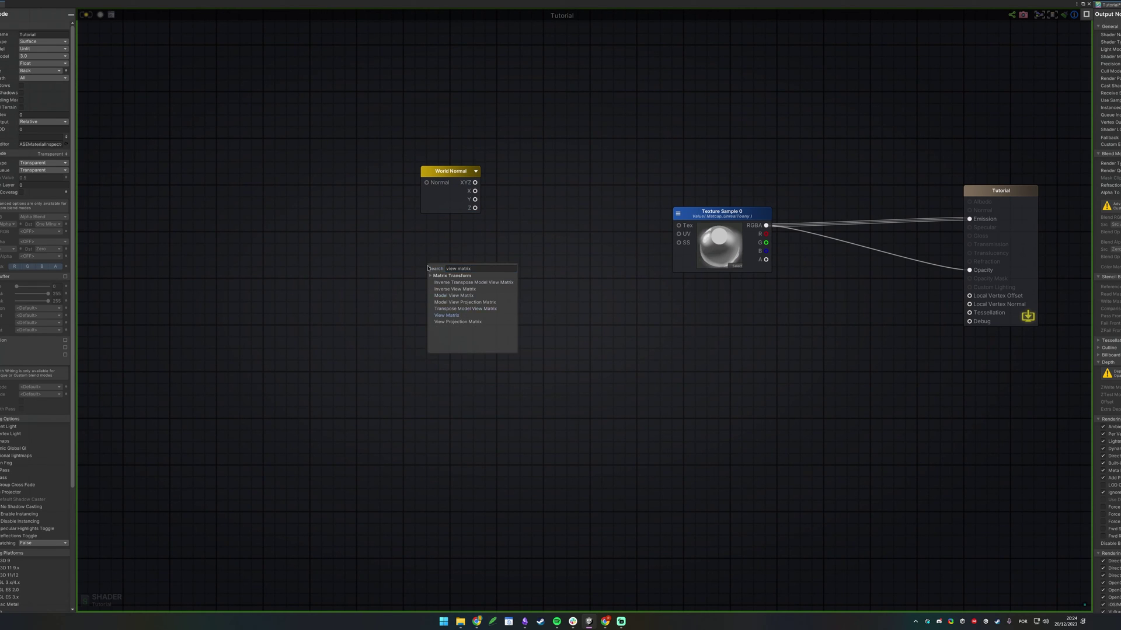
key(Return)
drag(452, 274, 469, 233)
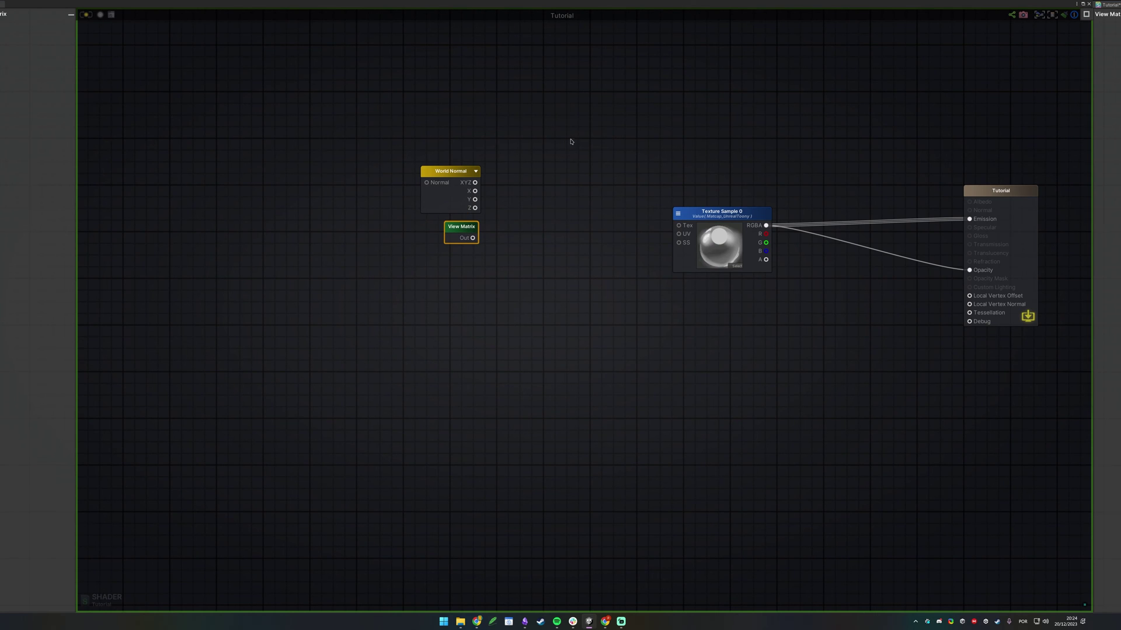
- Multiply World Normal by View Matrix, feed the product into the Texture Sample's UV input, and check the compiled shader on the sphere
click(550, 203)
key(m)
click(526, 202)
drag(475, 182, 524, 208)
drag(476, 238, 679, 234)
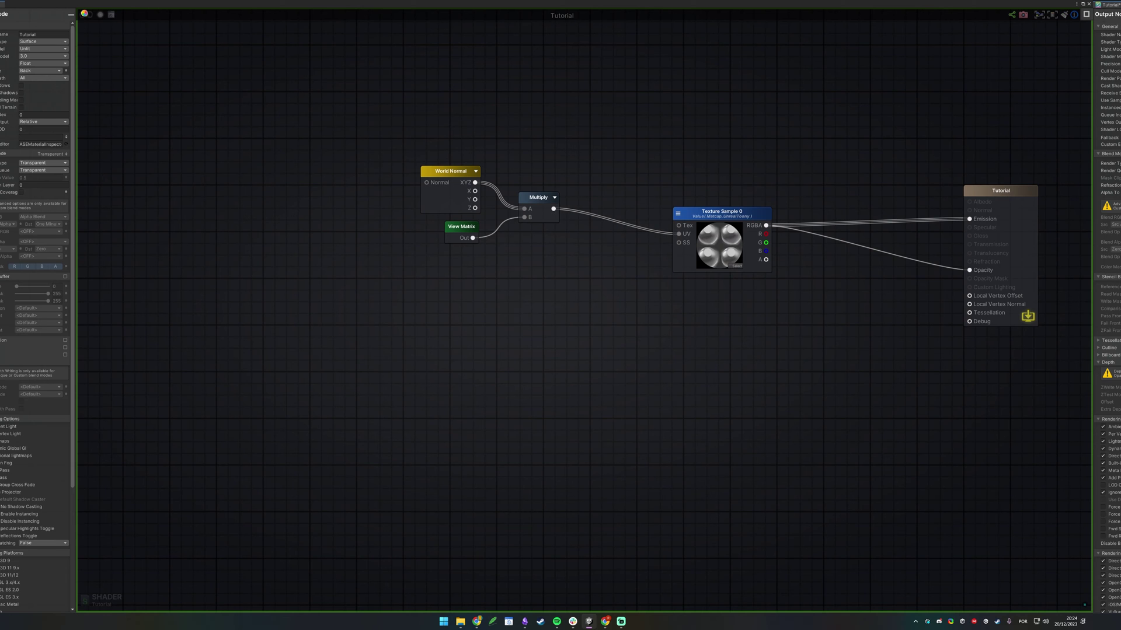
drag(441, 4, 390, 407)
middle_drag(511, 235, 495, 232)
alt+drag(495, 232, 495, 176)
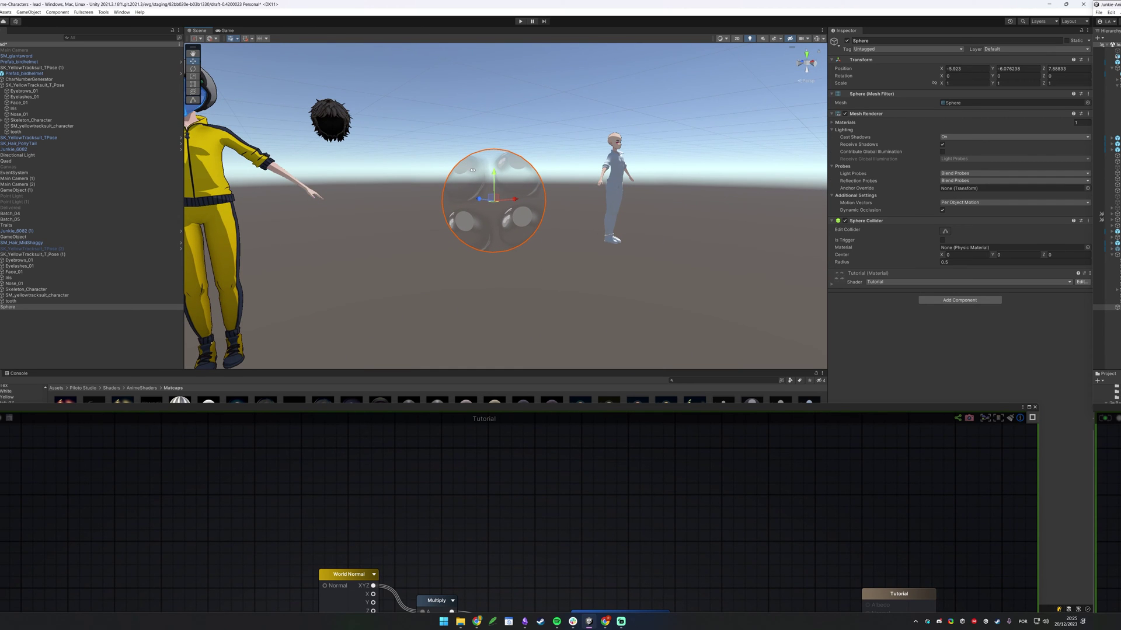
alt+drag(512, 170, 408, 233)
- Add a Float node with the value 0.5 below the View Matrix node in the shader graph
drag(650, 408, 757, 38)
middle_drag(525, 332, 602, 343)
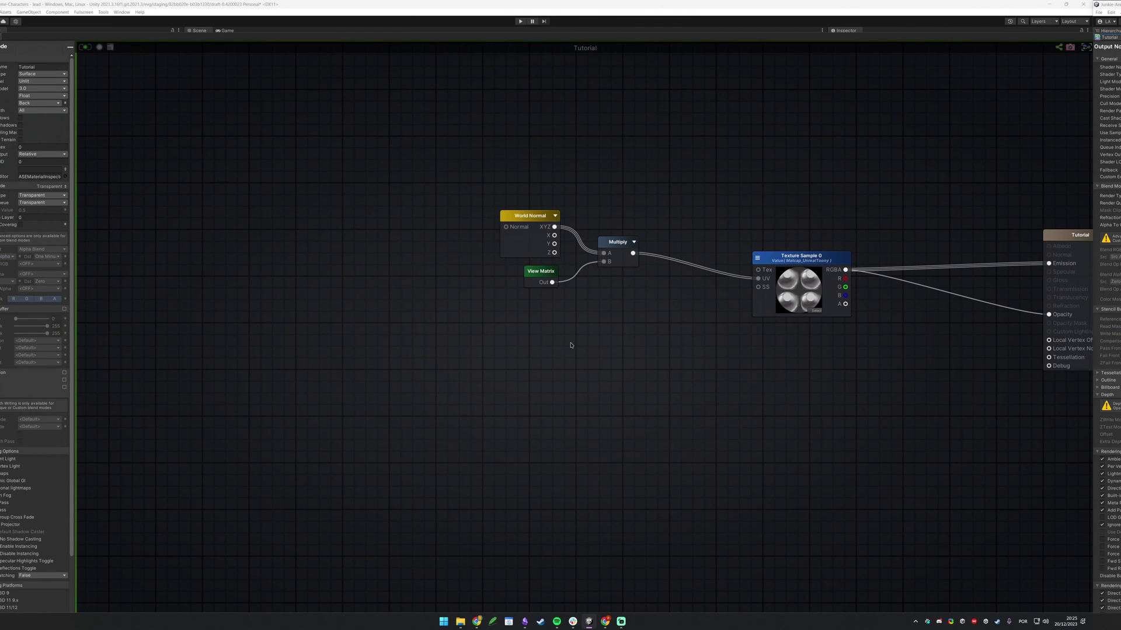
click(552, 330)
text(0.5)
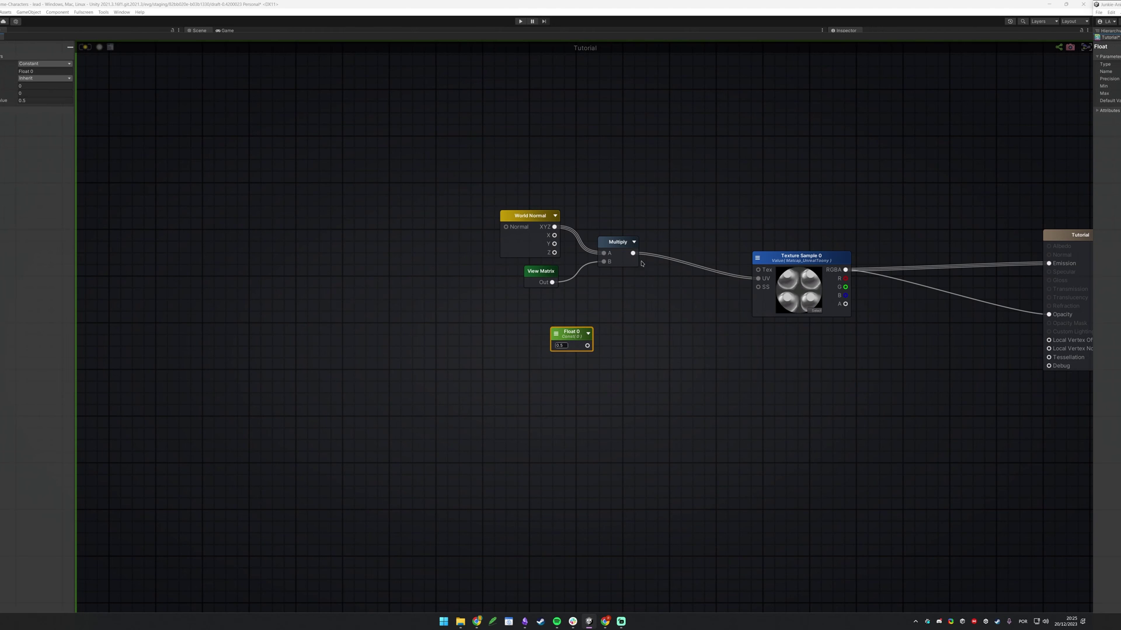
click(606, 324)
- Insert a second Multiply node that scales the first product by the 0.5 Float and feeds the Texture Sample's UV
drag(591, 346, 624, 275)
drag(591, 346, 758, 278)
key(m)
click(648, 282)
click(709, 315)
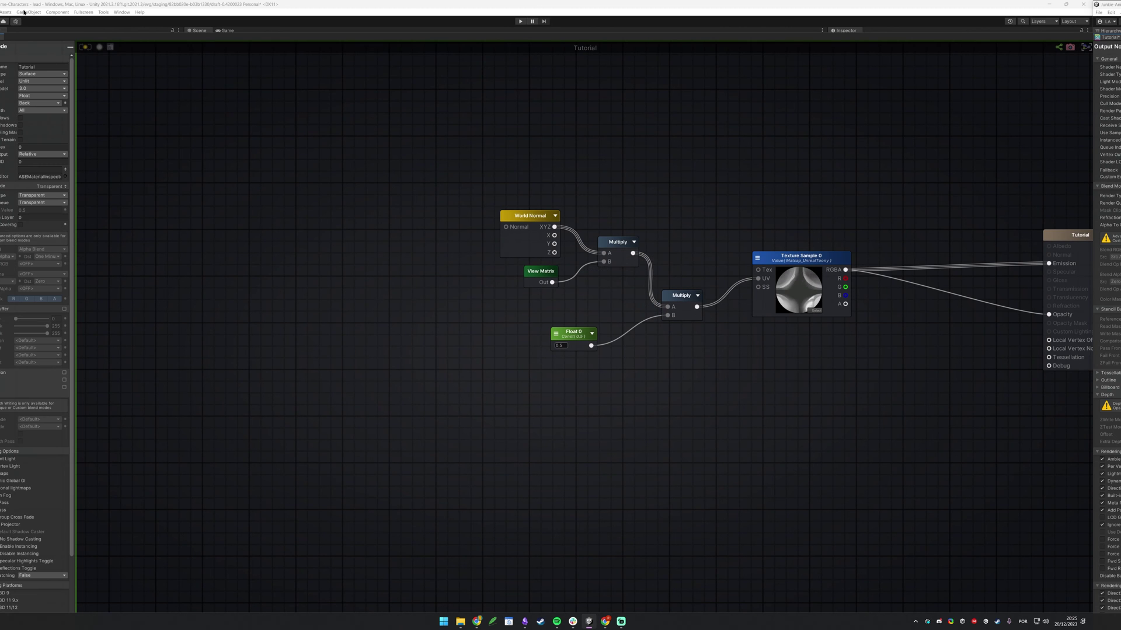
- Examine how the halved matcap coordinates map onto the sphere in the scene from several angles
drag(445, 42, 415, 420)
mouse_move(513, 255)
alt+mouse_down()
mouse_move(498, 255)
mouse_move(693, 255)
mouse_move(406, 201)
mouse_move(516, 235)
alt+mouse_up()
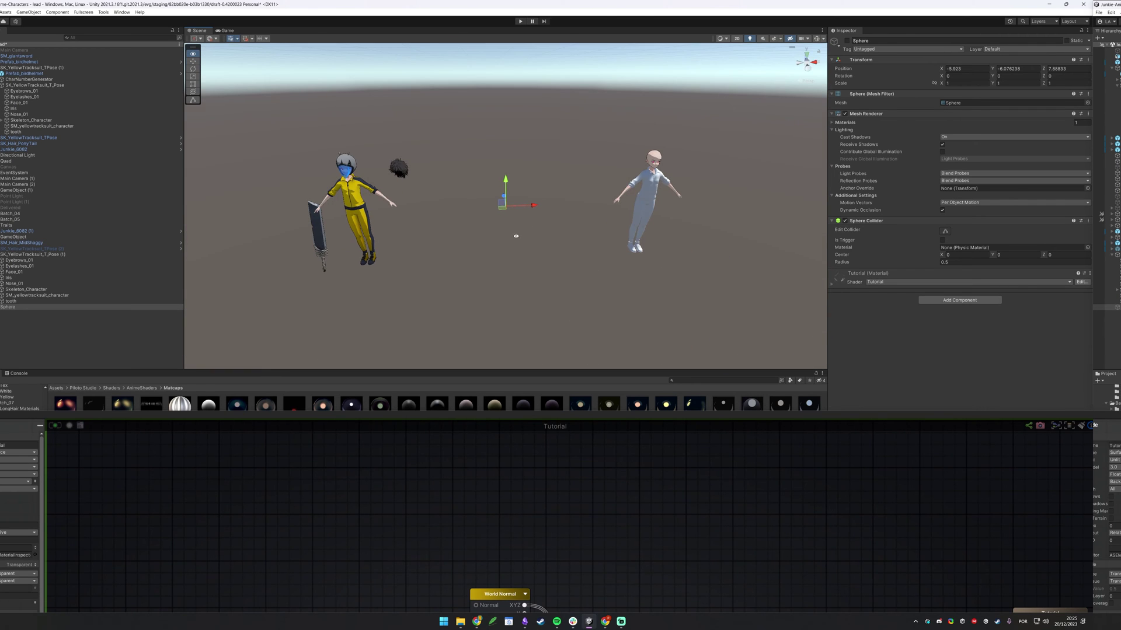
key(alt+shift+a)
alt+drag(570, 213, 374, 192)
scroll(374, 193, up, 10)
alt+drag(385, 269, 531, 211)
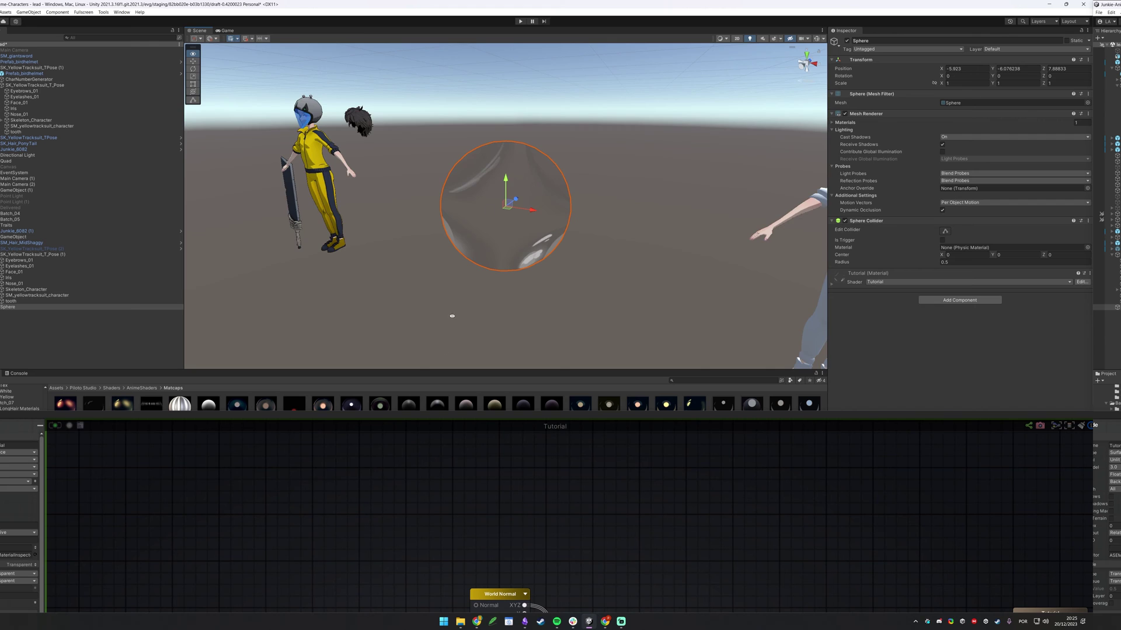
alt+drag(451, 316, 554, 351)
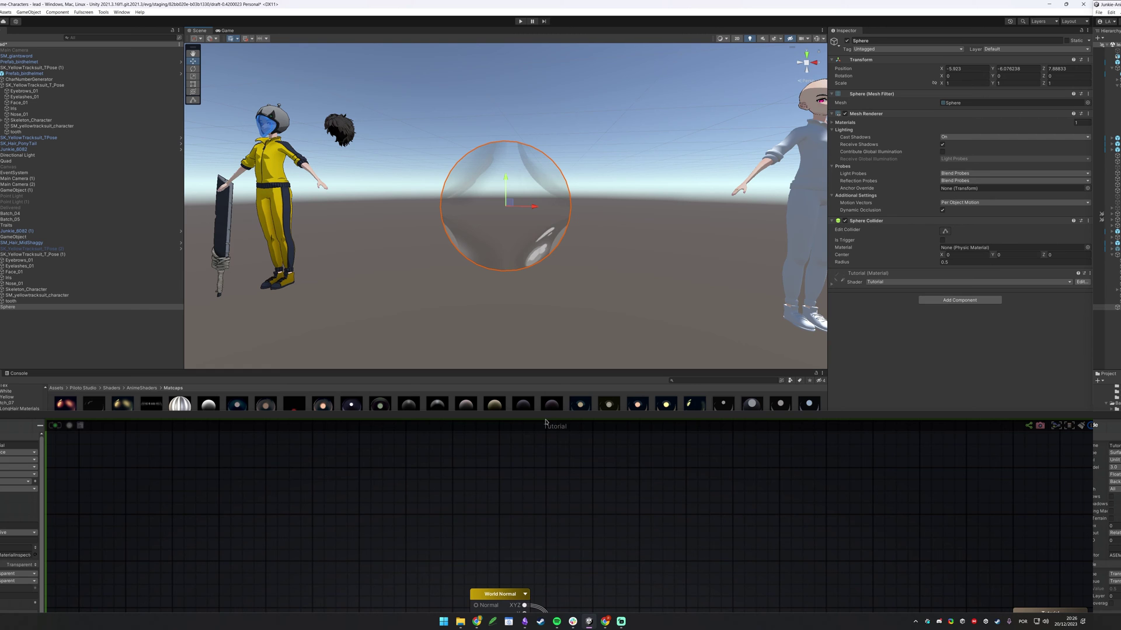
- Move the Texture Sample node farther from the second Multiply node to make room between them
drag(546, 419, 553, 63)
drag(457, 291, 586, 317)
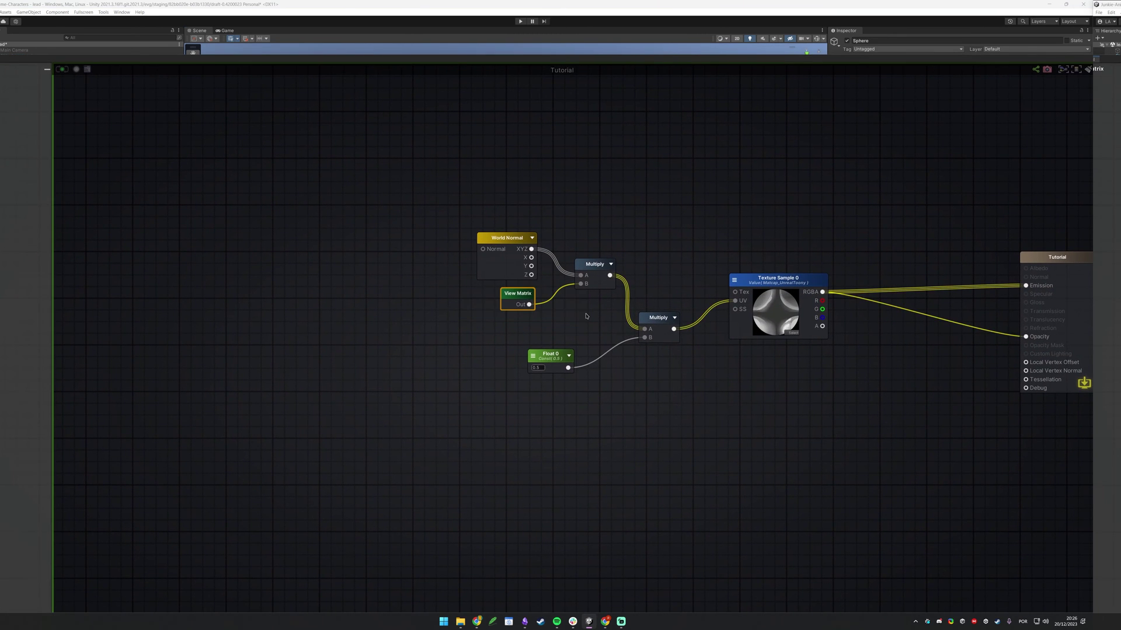
click(777, 282)
drag(805, 281, 855, 285)
click(662, 240)
middle_drag(665, 458, 548, 451)
drag(423, 320, 449, 406)
drag(594, 268, 517, 406)
click(572, 385)
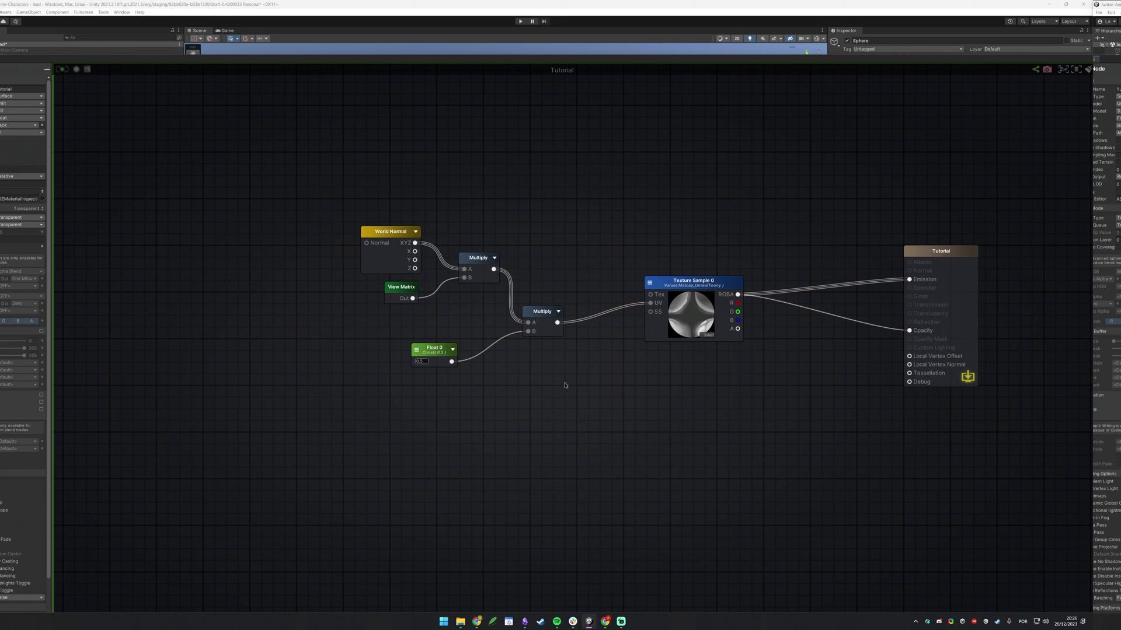
drag(589, 405, 536, 253)
drag(501, 421, 389, 341)
- Insert an Add node that adds the 0.5 Float to the second Multiply result and feeds the Texture Sample's UV
click(574, 365)
key(a)
click(592, 313)
drag(557, 322, 600, 332)
drag(451, 361, 650, 303)
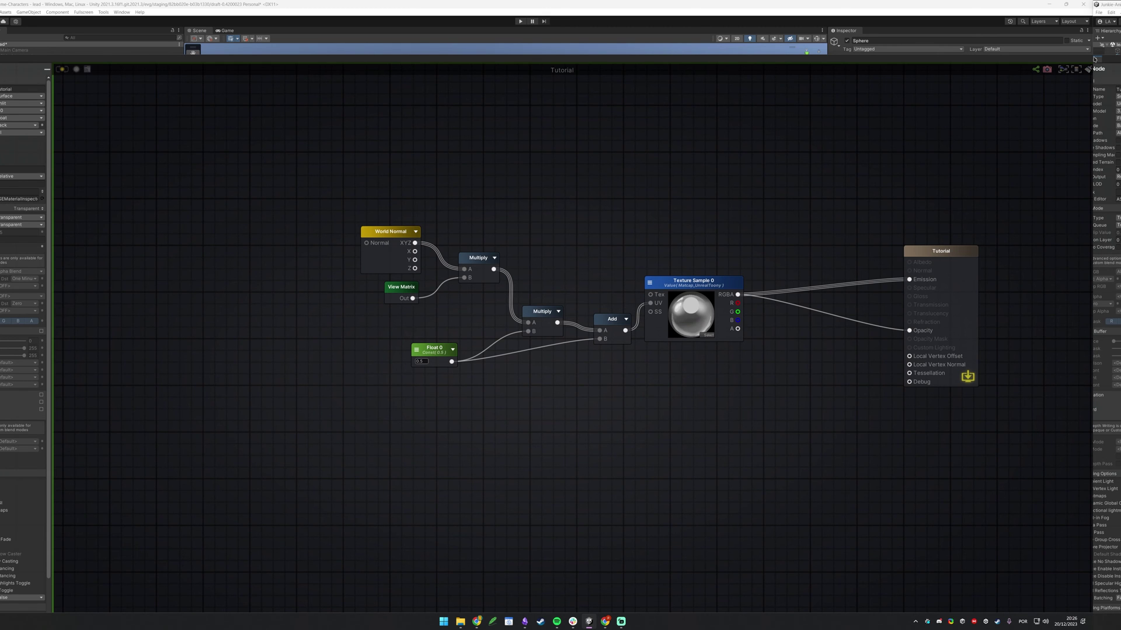
- Examine the matcap reflection on the sphere from several angles and distances, and return to the maximized shader graph
drag(472, 63, 394, 403)
alt+drag(452, 204, 373, 222)
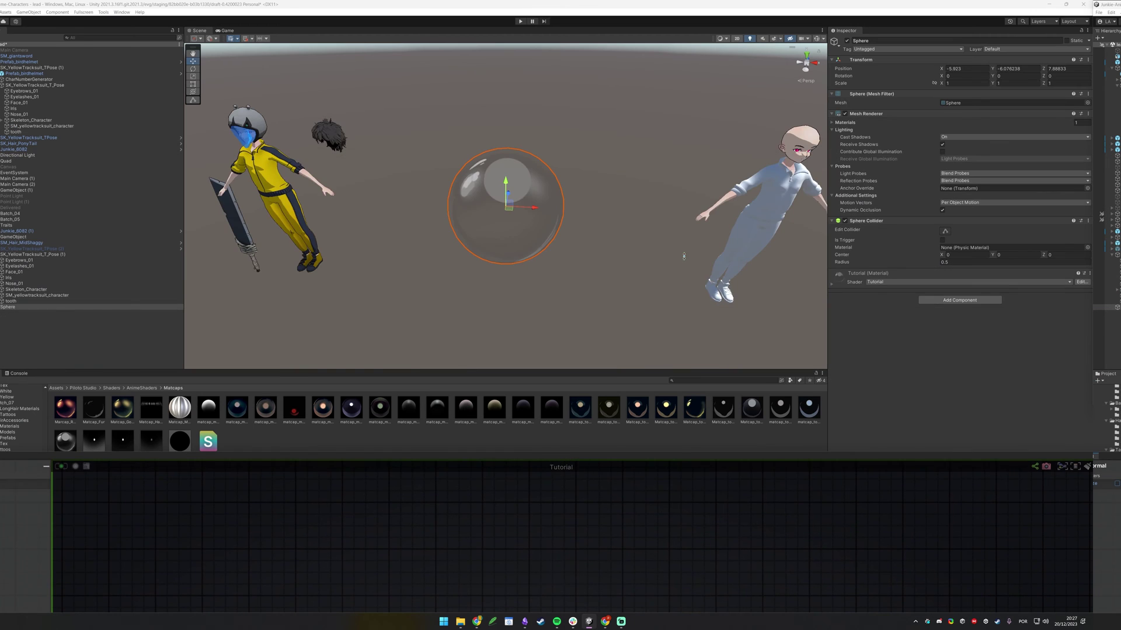
alt+drag(683, 255, 919, 177)
click(335, 123)
key(f)
alt+right_drag(734, 181, 580, 205)
alt+drag(580, 205, 348, 163)
alt+right_drag(348, 162, 681, 181)
mouse_move(447, 188)
alt+mouse_down()
mouse_move(533, 171)
mouse_move(690, 165)
mouse_move(217, 180)
mouse_move(722, 183)
mouse_move(272, 184)
mouse_move(545, 174)
mouse_move(625, 265)
mouse_move(514, 274)
mouse_move(344, 208)
mouse_move(373, 193)
mouse_move(292, 195)
mouse_move(435, 203)
alt+mouse_up()
click(436, 204)
key(f)
alt+drag(549, 216, 444, 175)
drag(296, 458, 223, 64)
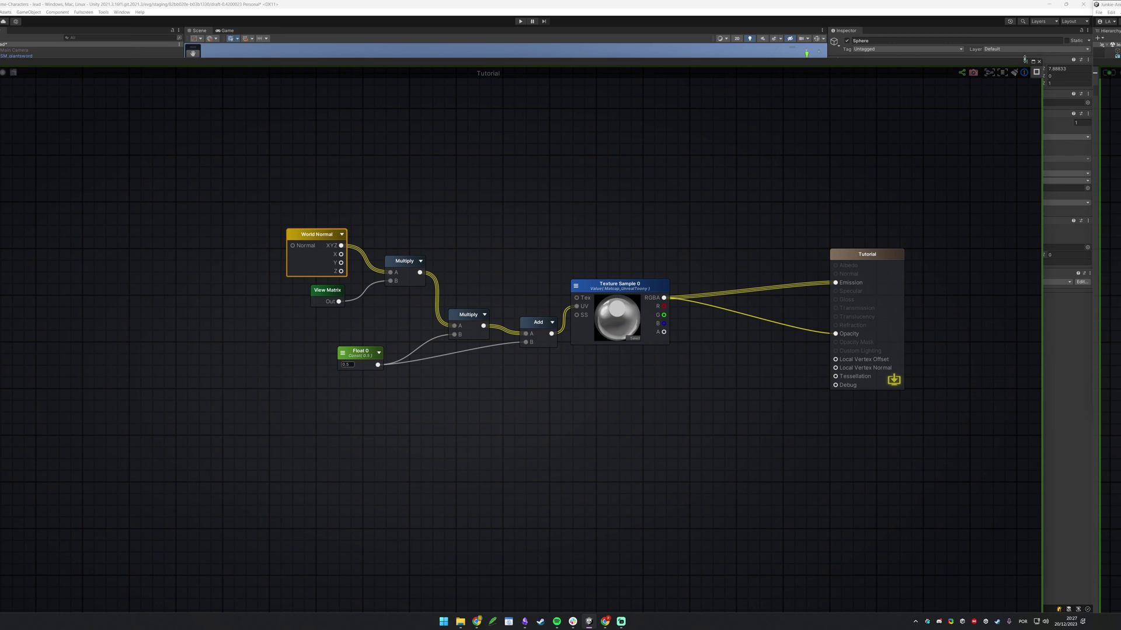
click(1033, 61)
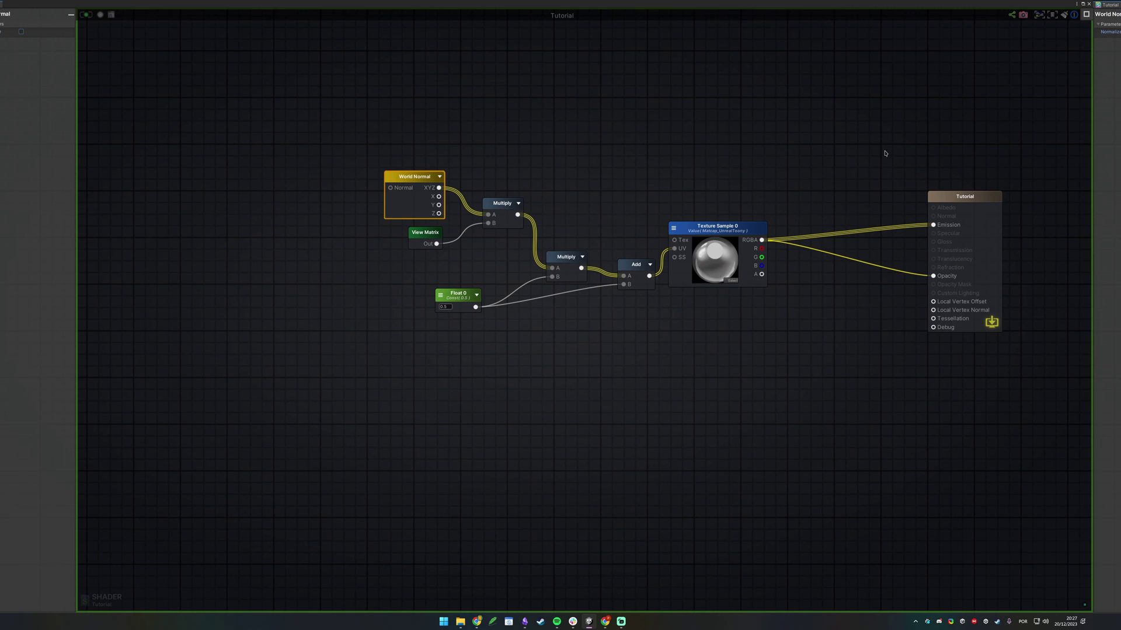
- Move the Tutorial output node farther away from the Texture Sample node to make room for more nodes
middle_drag(618, 367, 539, 302)
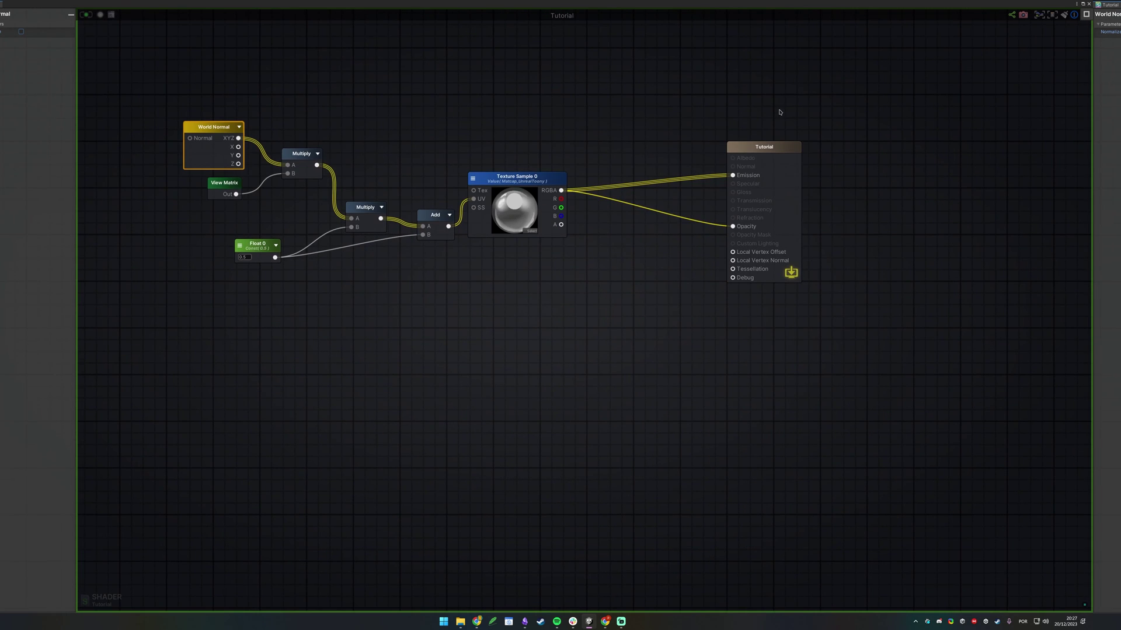
drag(761, 155, 955, 168)
click(790, 128)
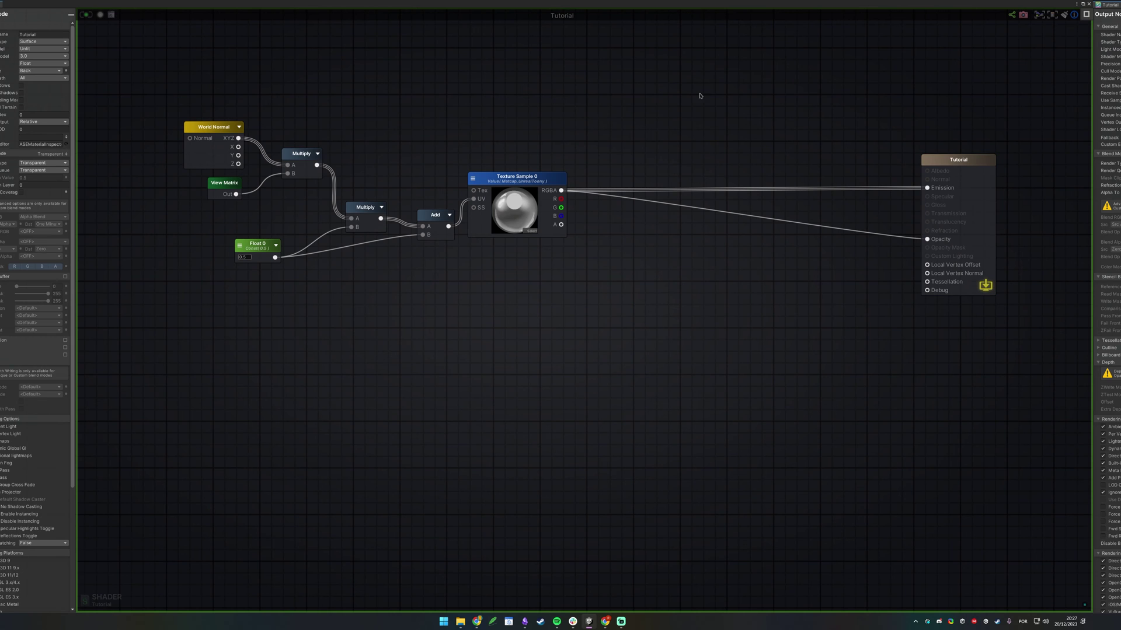
click(516, 176)
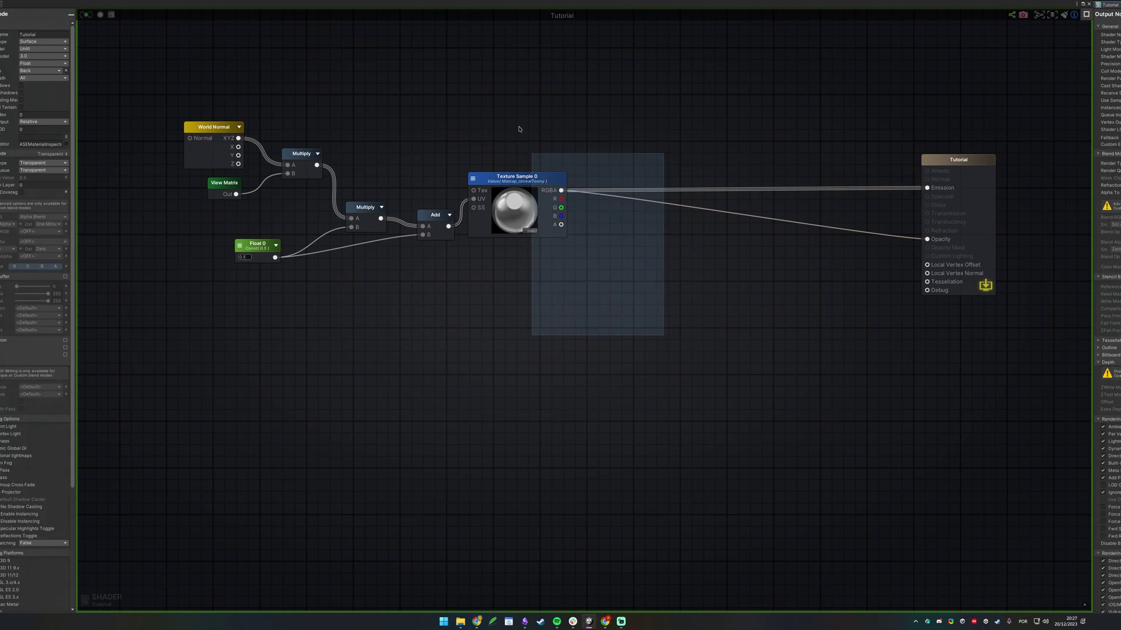
click(641, 294)
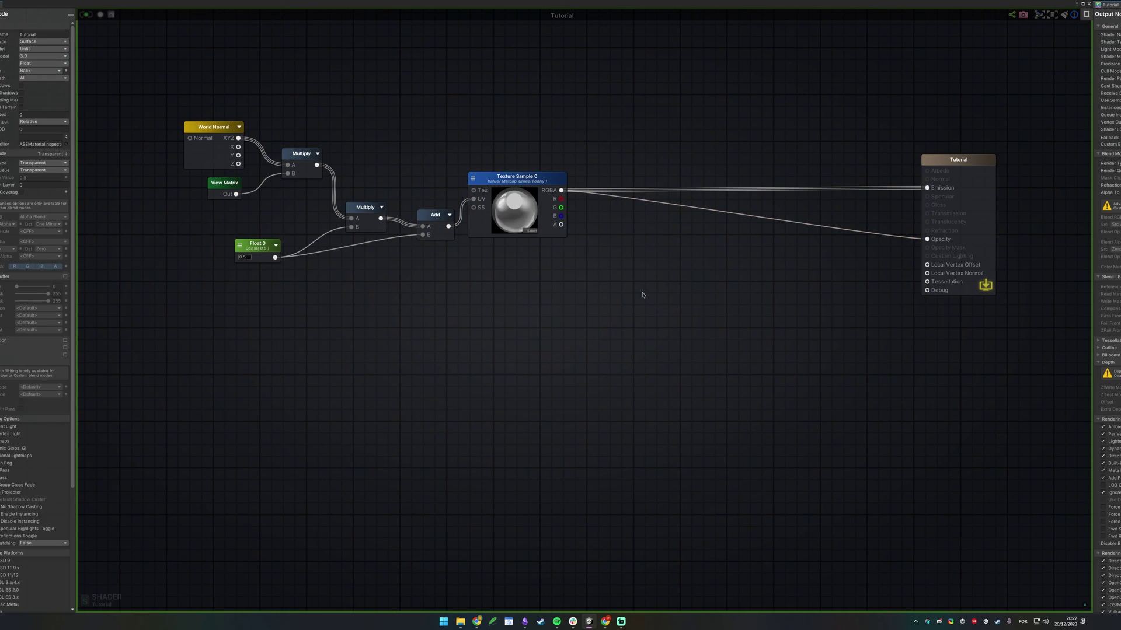
- Add a Color node below the Texture Sample and make it a property named Matcap Tint
key(5)
click(475, 293)
click(505, 302)
click(67, 32)
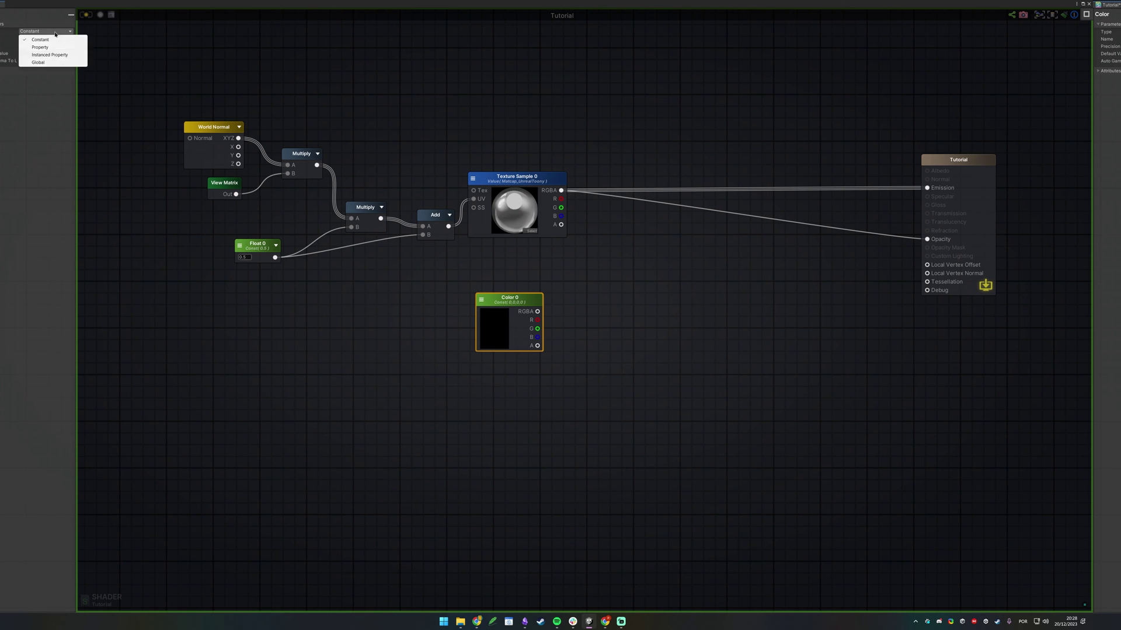
click(44, 39)
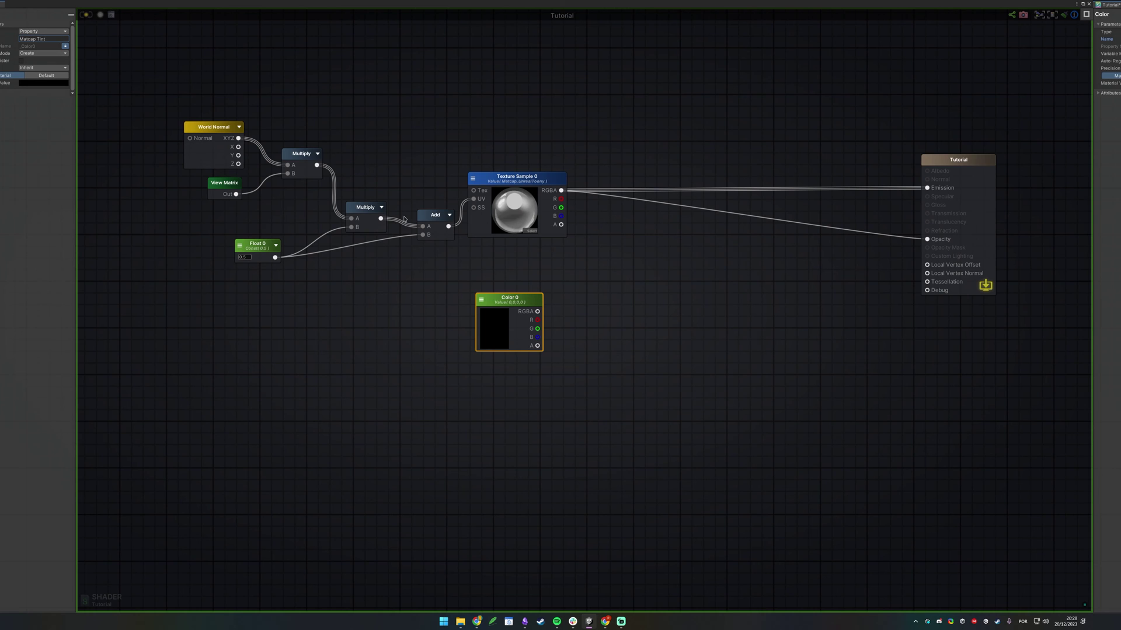
- Set the Matcap Tint node's color to a saturated blue
click(46, 84)
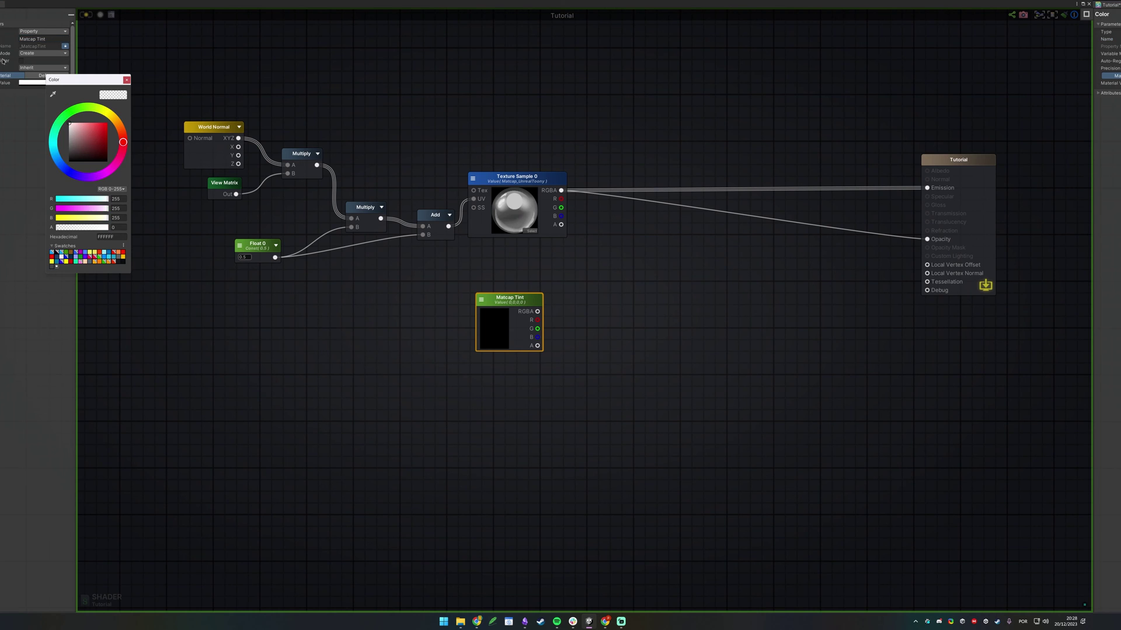
click(57, 160)
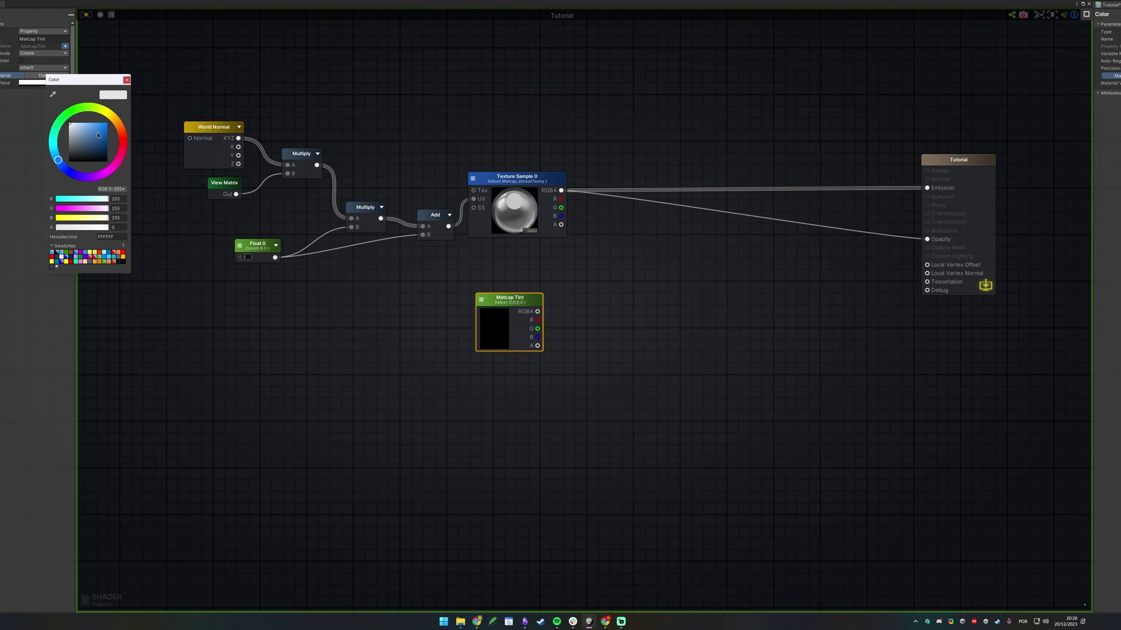
click(232, 352)
click(494, 328)
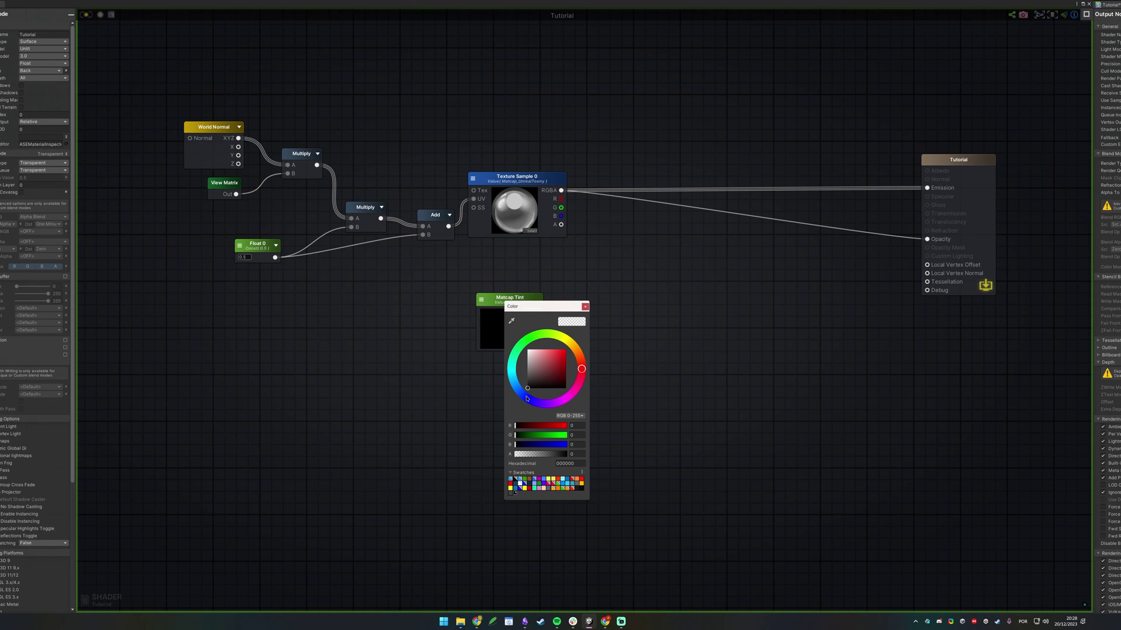
click(566, 371)
click(831, 306)
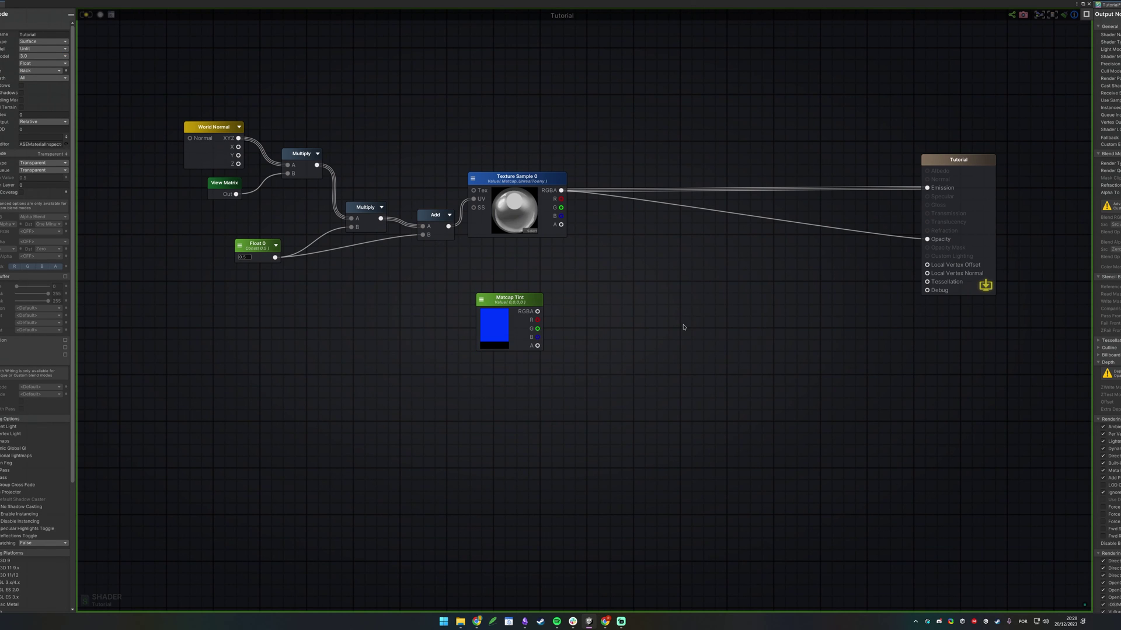
- Add a Multiply node combining the Texture Sample's RGBA with the Matcap Tint's RGBA, and expand its preview
middle_drag(673, 285, 621, 296)
key(m)
click(559, 265)
drag(509, 202, 565, 282)
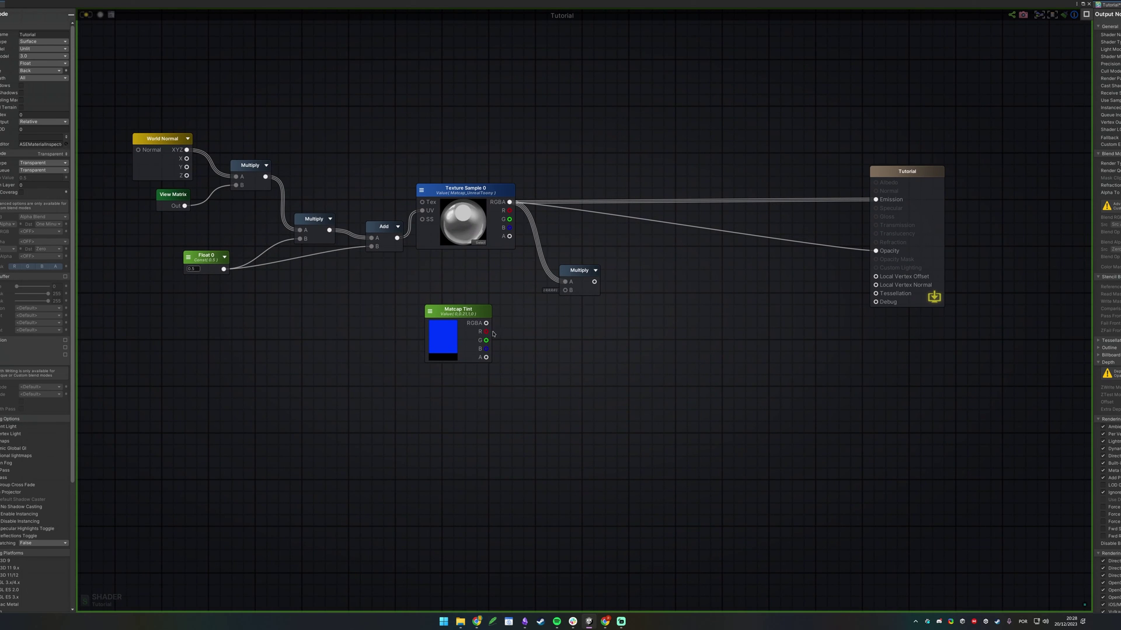
drag(484, 325, 565, 290)
click(594, 275)
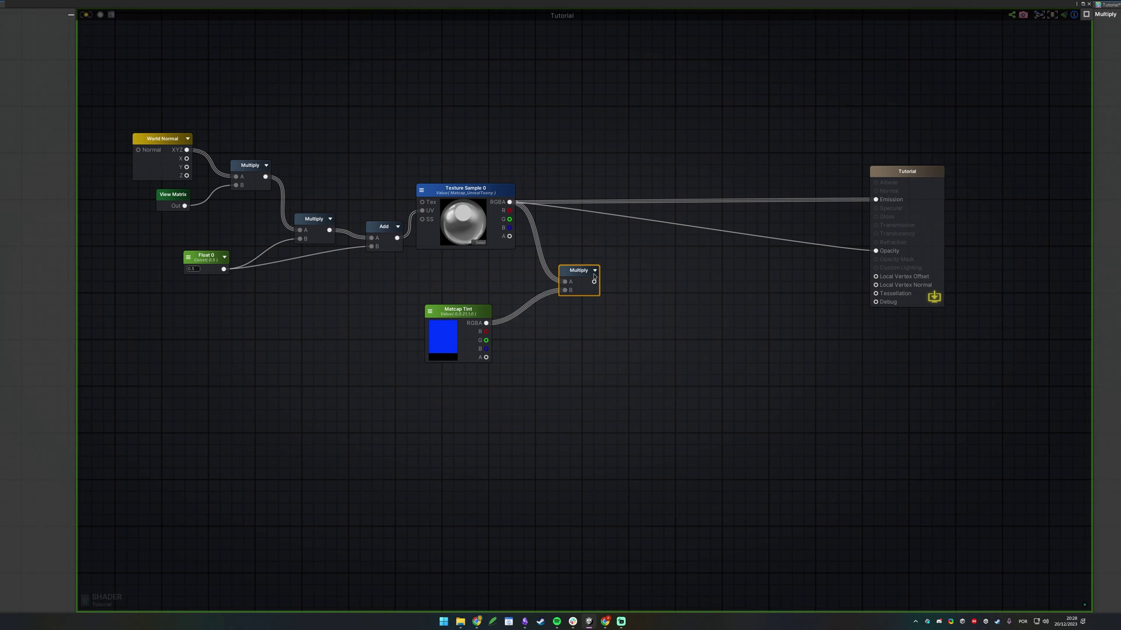
click(594, 272)
middle_drag(589, 315, 576, 310)
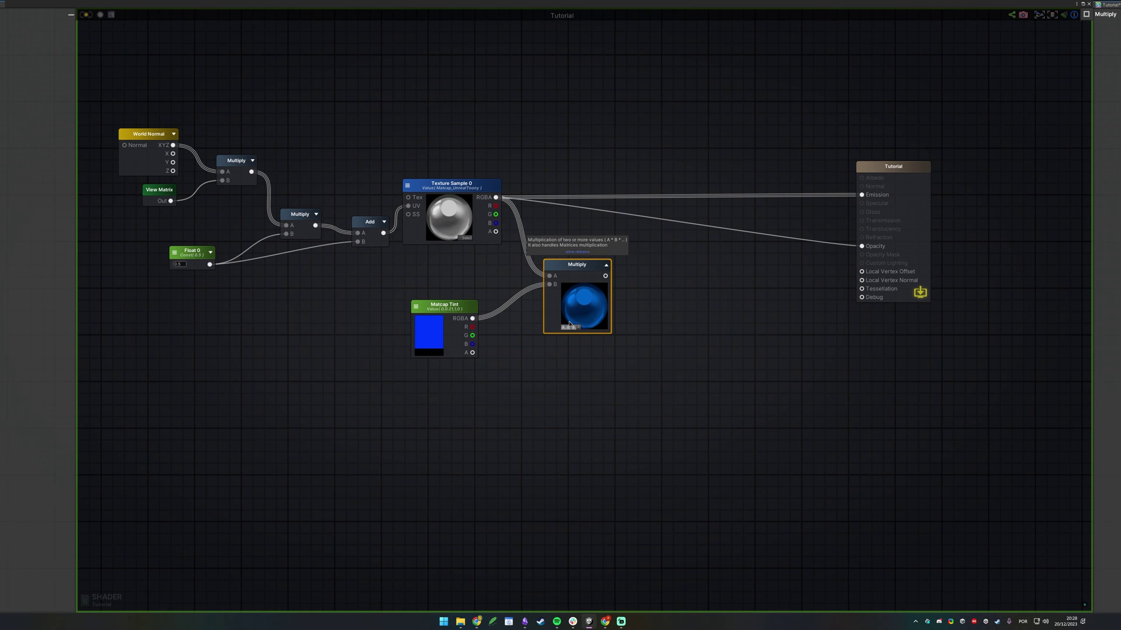
- Add a Float property named Glass Opacity with a range of 0 to 1 and place it below the Matcap Tint node
right_drag(457, 423, 515, 331)
key(1)
click(469, 364)
click(490, 371)
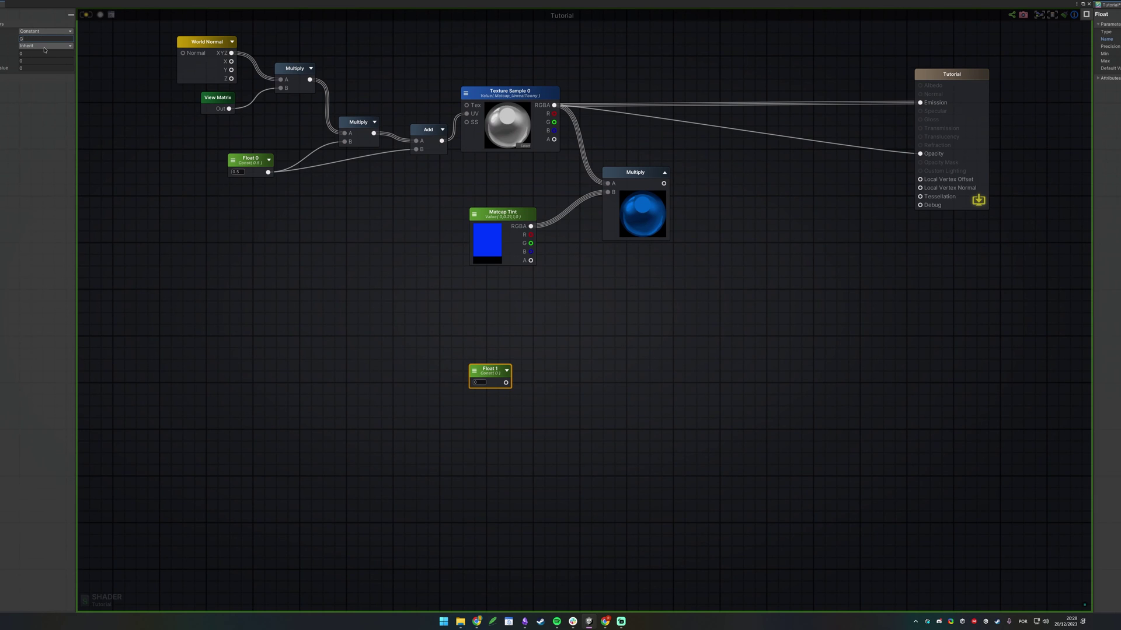
click(46, 55)
click(50, 60)
text(1)
click(46, 31)
click(43, 46)
click(203, 158)
drag(524, 373, 461, 390)
click(463, 411)
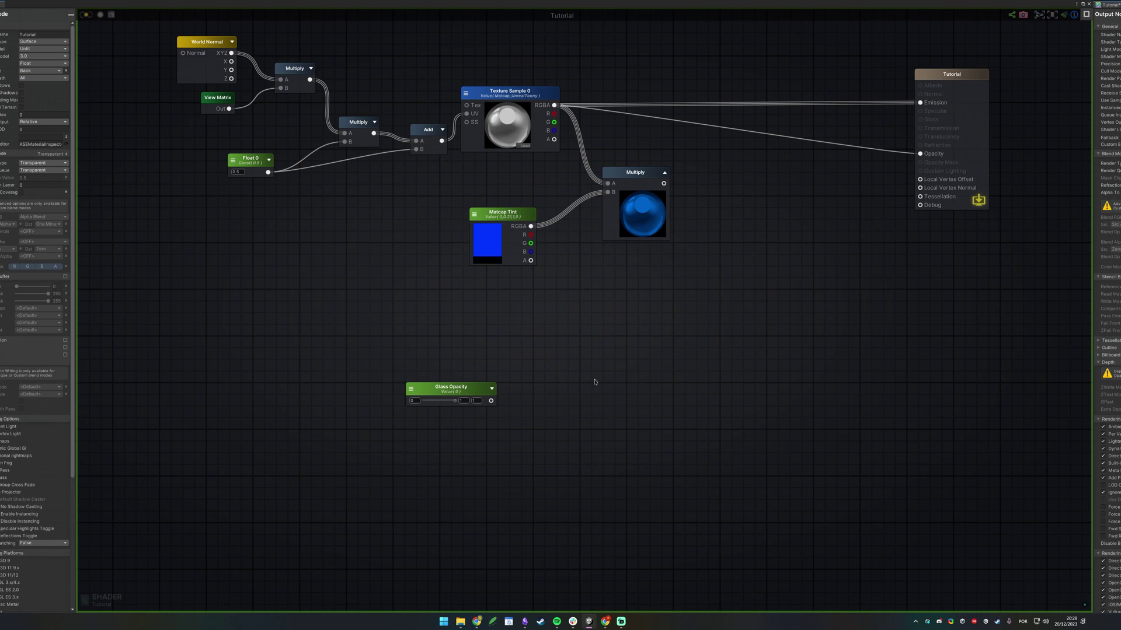
- Add a Multiply node that multiplies the Matcap Tint's RGBA by Glass Opacity
click(587, 316)
drag(491, 401, 590, 336)
drag(533, 224, 590, 327)
click(682, 298)
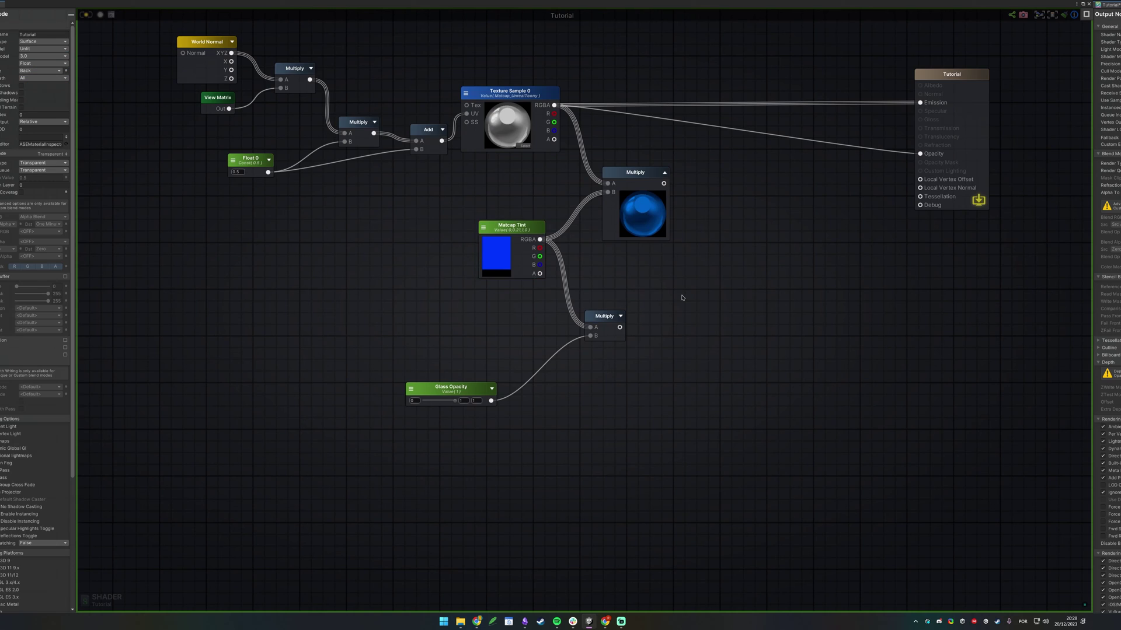
- Add an Add node that sums the tinted matcap Multiply and the glass opacity Multiply
middle_drag(746, 264, 640, 288)
middle_drag(603, 238, 603, 286)
key(a)
click(607, 246)
drag(558, 255, 611, 259)
drag(514, 399, 611, 268)
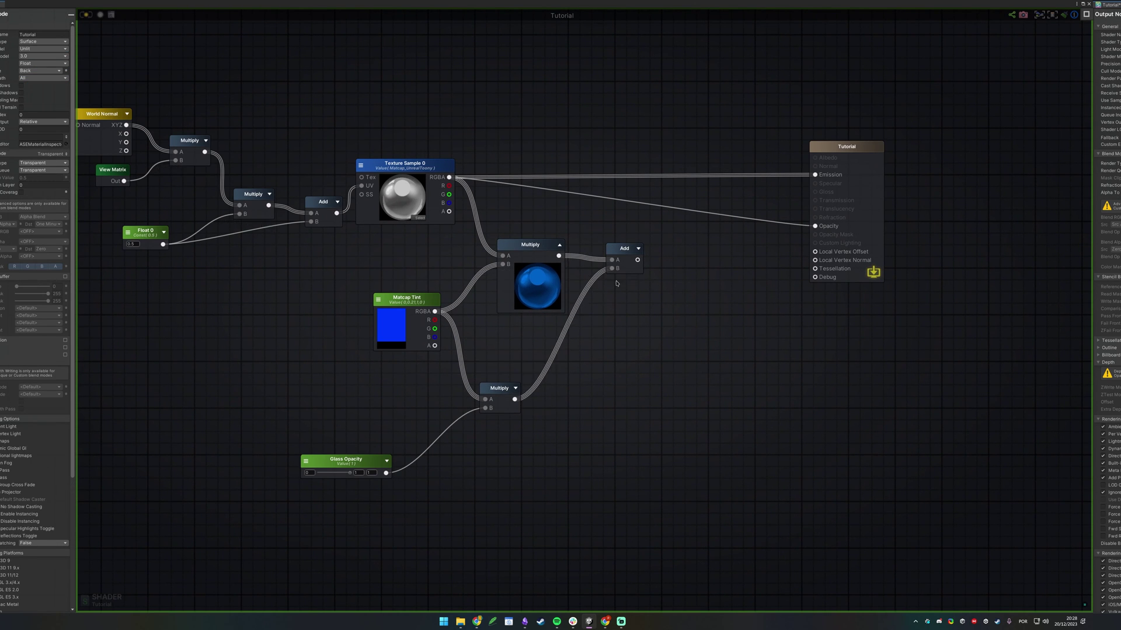
- Connect the Add node's result to the output node's Emission in place of the direct Texture Sample link
middle_drag(617, 283, 853, 178)
drag(807, 387, 710, 284)
drag(795, 343, 615, 320)
click(551, 353)
drag(799, 331, 683, 265)
middle_drag(861, 268, 826, 252)
middle_drag(614, 261, 492, 362)
drag(689, 298, 578, 266)
drag(580, 183, 623, 291)
right_drag(808, 188, 622, 192)
drag(533, 241, 711, 157)
right_drag(471, 413, 705, 263)
- Set the Glass Opacity node's value to 0.5
click(490, 304)
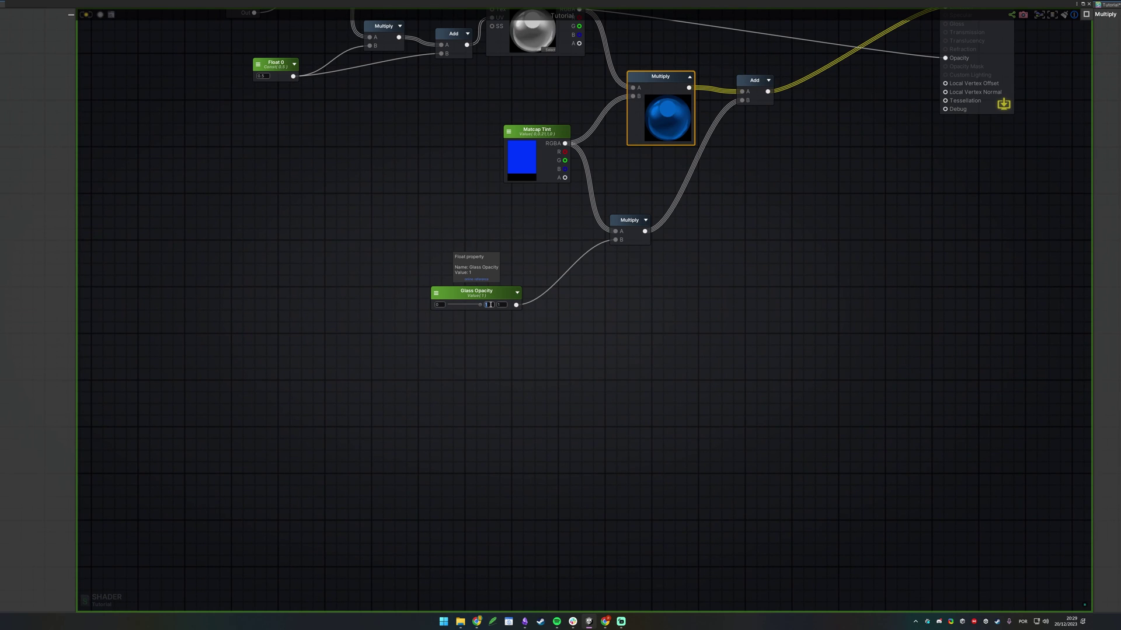
right_drag(775, 224, 683, 277)
right_drag(687, 220, 683, 275)
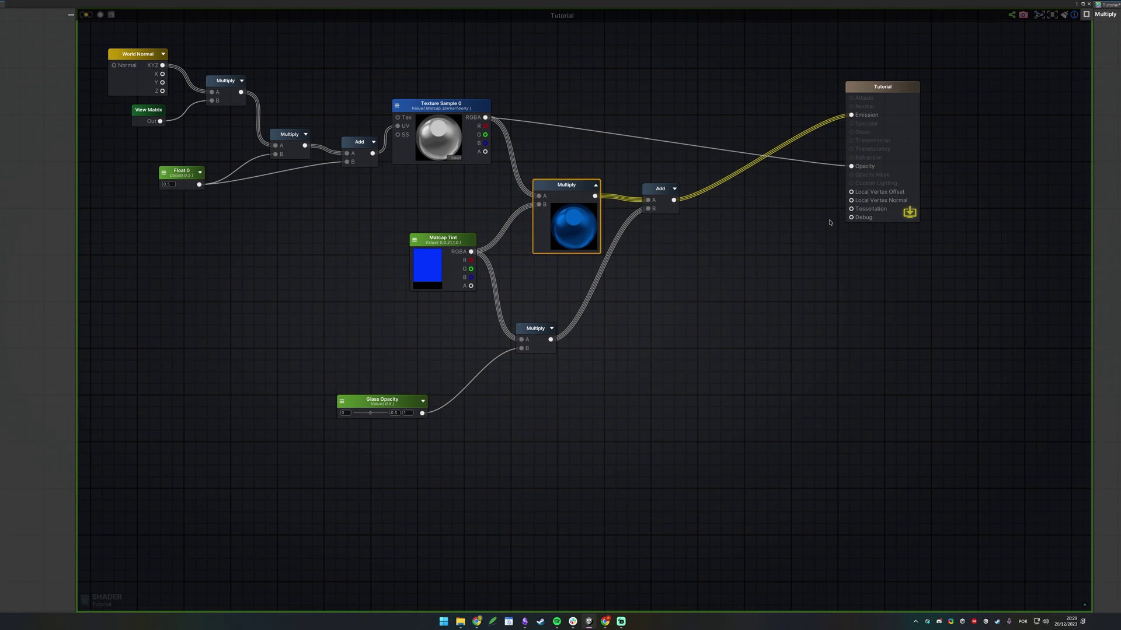
- Add an Add node that sums the Texture Sample's RGBA and Glass Opacity and feeds the output's Opacity, then save the shader
key(a)
click(628, 309)
drag(390, 402, 634, 329)
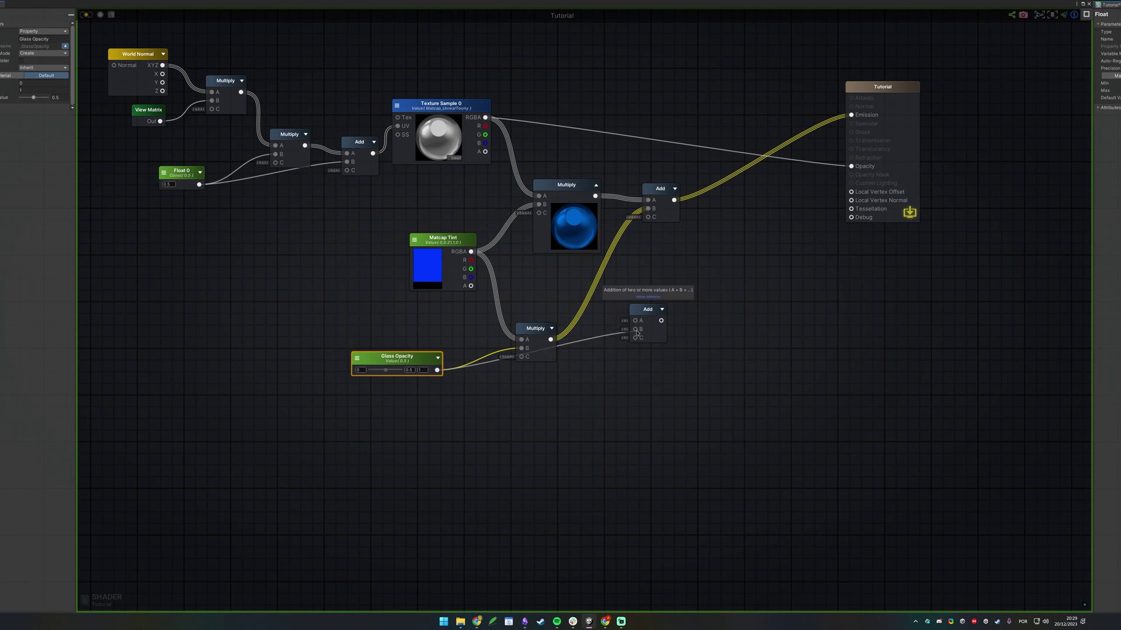
drag(485, 117, 851, 166)
click(588, 163)
middle_drag(587, 163, 613, 241)
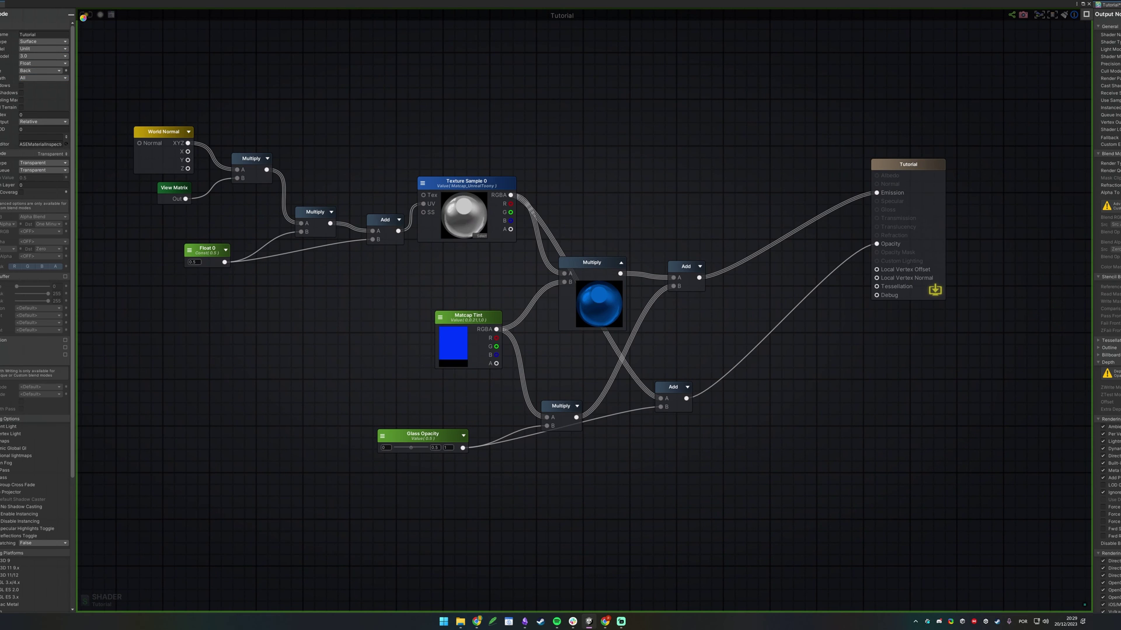
- Reveal the scene and lower the sphere material's Glass Opacity to 0.187 while checking the sphere from several angles
drag(321, 10, 263, 462)
alt+drag(438, 226, 523, 244)
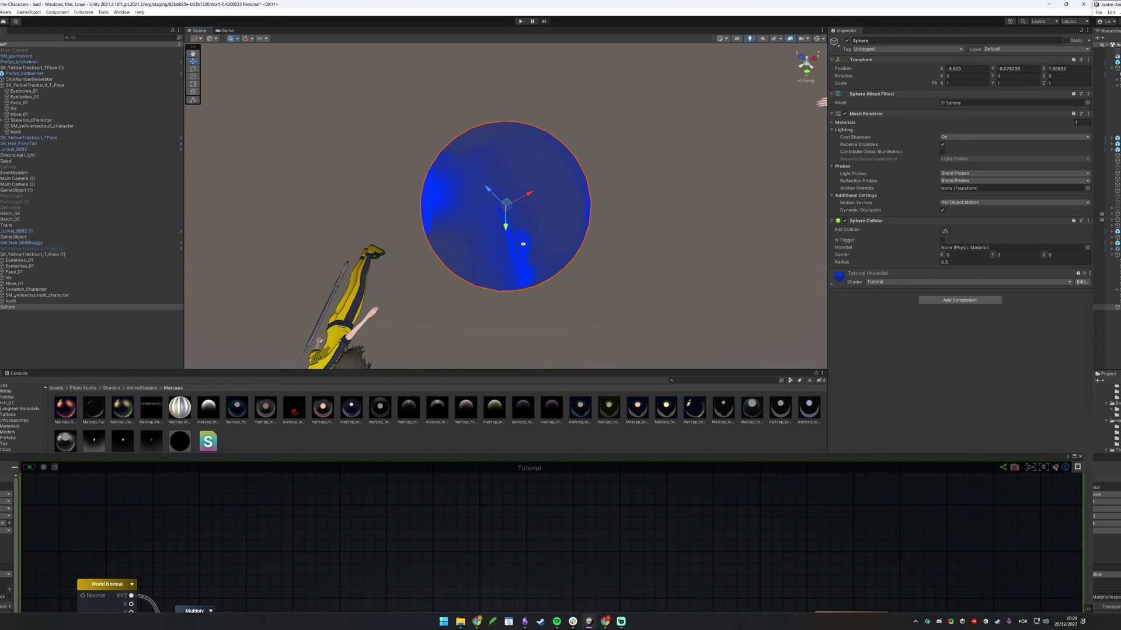
click(853, 276)
drag(1013, 347, 937, 347)
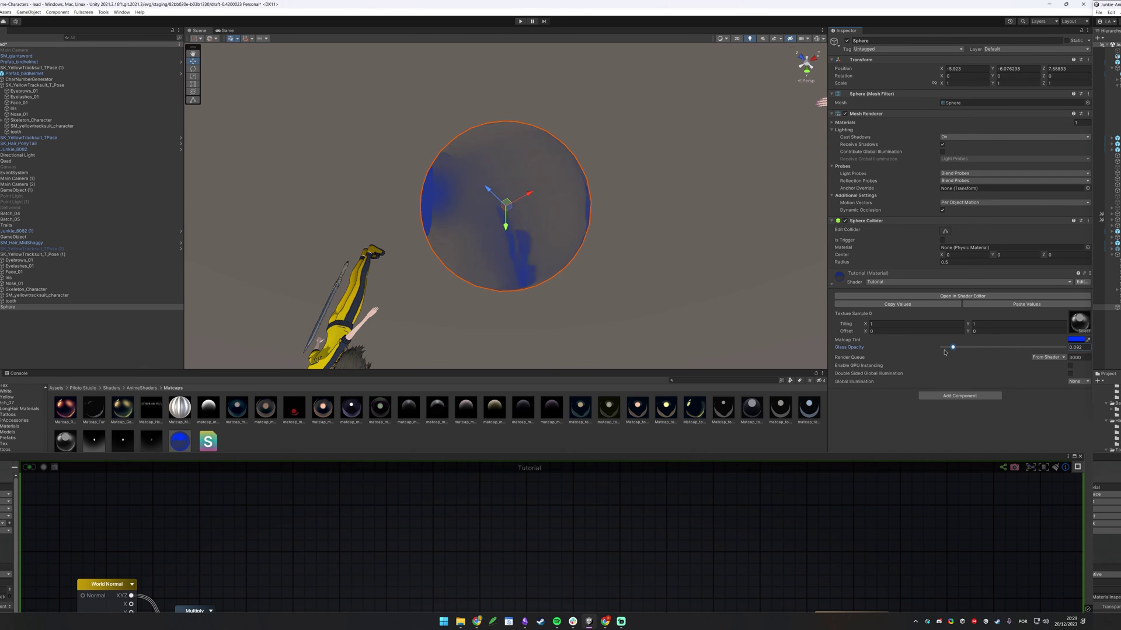
alt+drag(374, 198, 507, 367)
drag(950, 351, 964, 362)
alt+drag(386, 327, 413, 624)
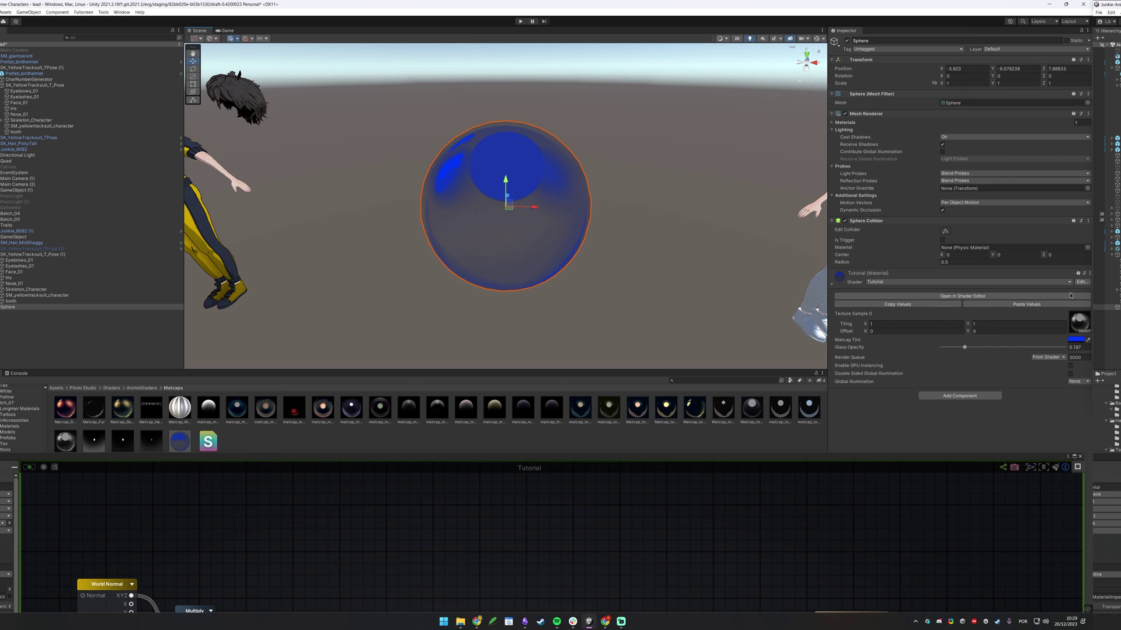
- Change the sphere material's Matcap Tint to yellow and view the sphere from farther away
click(1072, 347)
click(1072, 339)
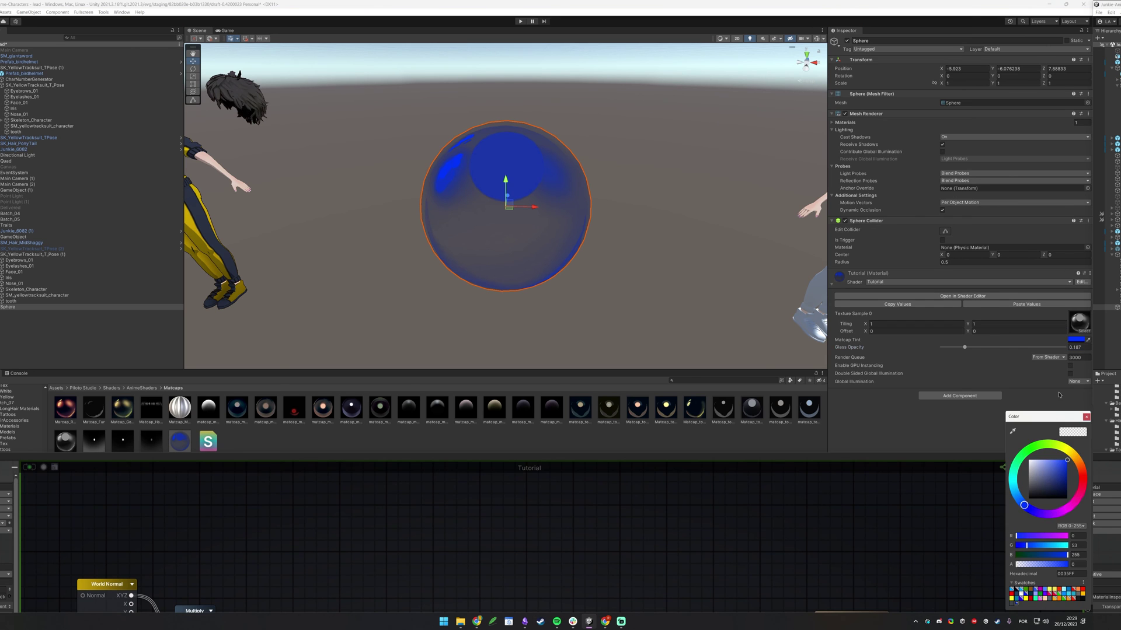
drag(1052, 421, 637, 228)
drag(664, 289, 662, 256)
click(670, 224)
scroll(670, 224, down, 3)
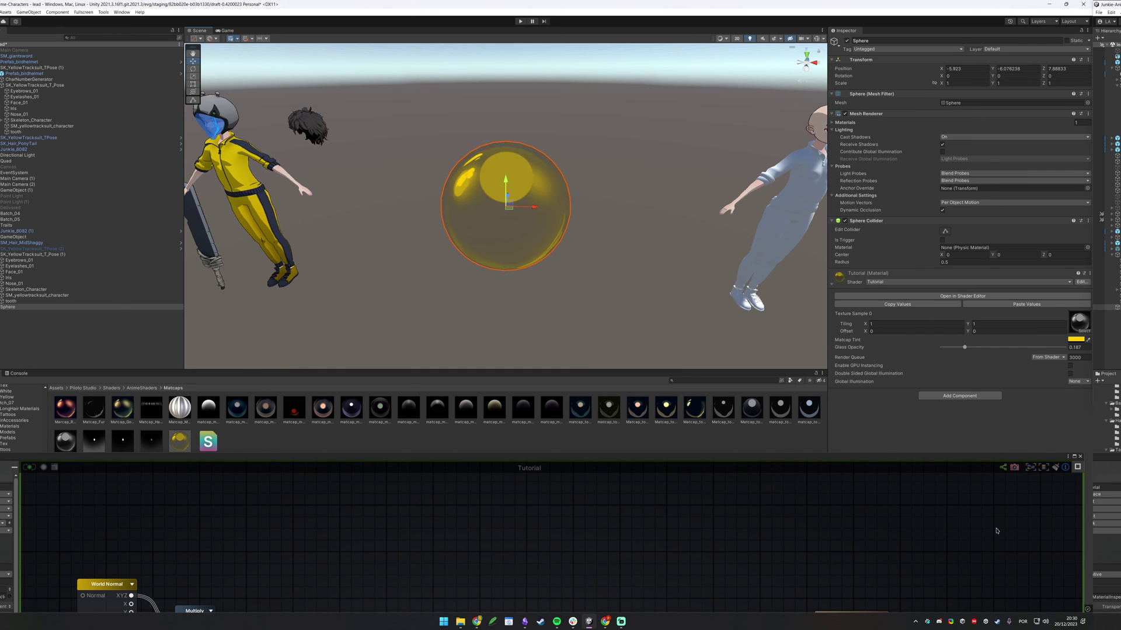
- Return to the maximized shader graph and add a Float property named BlendMode above the Emission Add node
drag(992, 459, 986, 145)
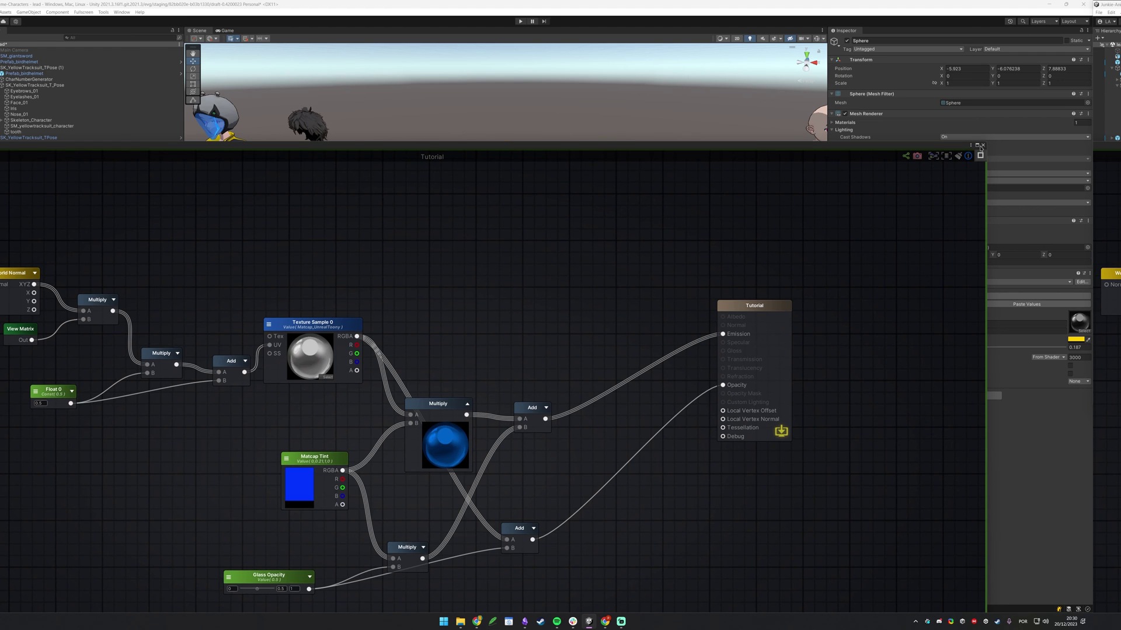
click(978, 145)
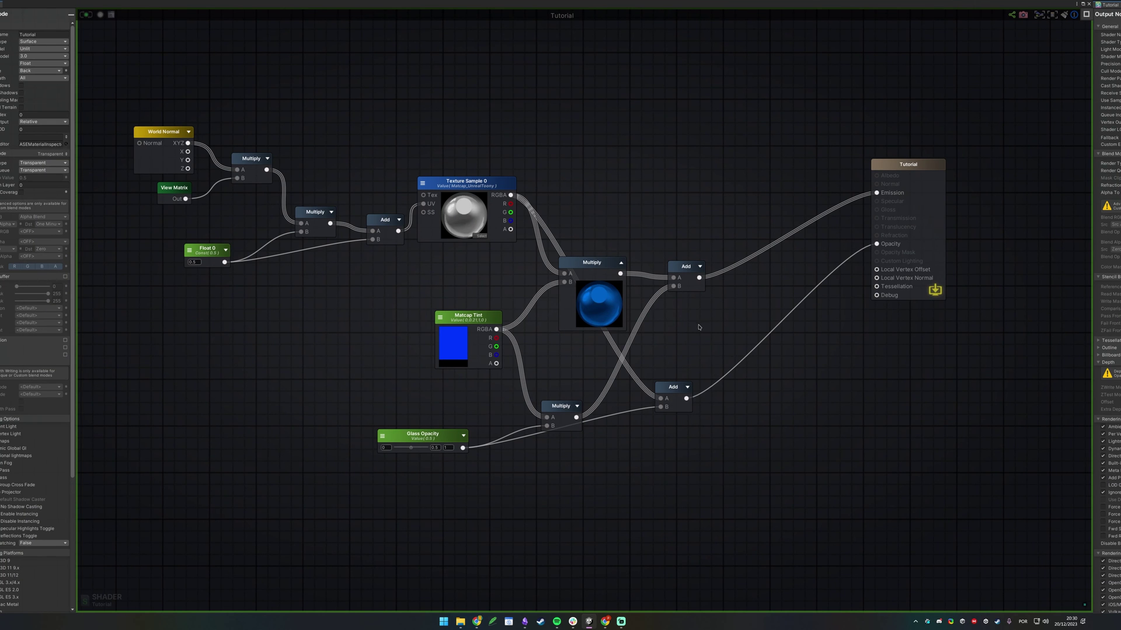
middle_drag(700, 196, 695, 244)
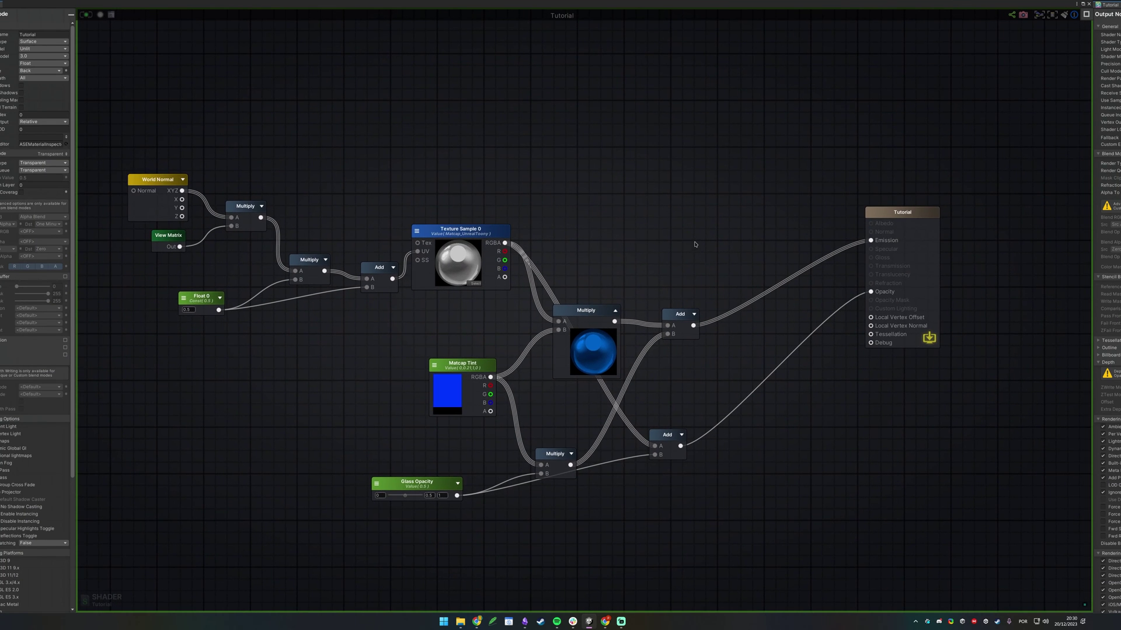
click(658, 190)
click(677, 191)
click(42, 31)
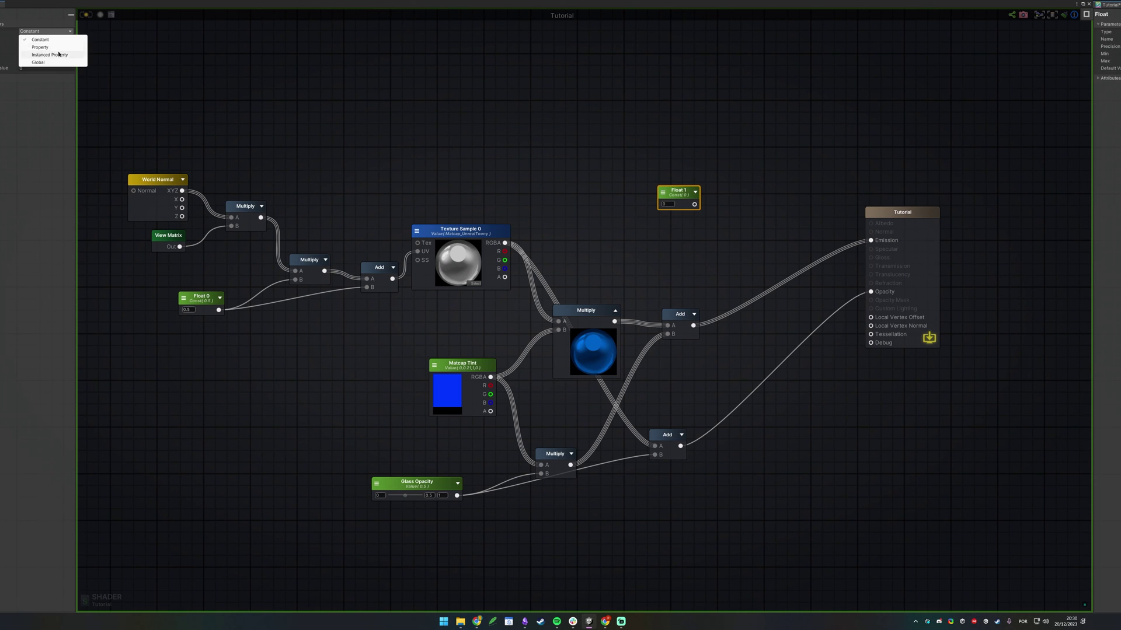
click(42, 40)
click(50, 39)
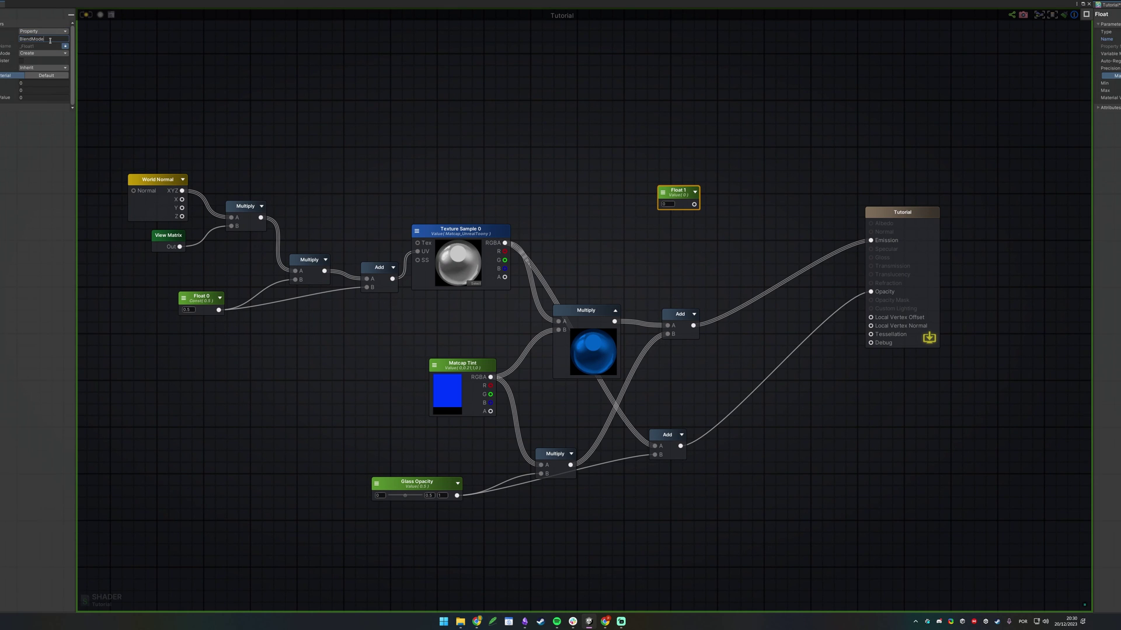
- Make the BlendMode property an enum that uses the engine enum class UnityEngine.Rendering.BlendMode
click(1105, 107)
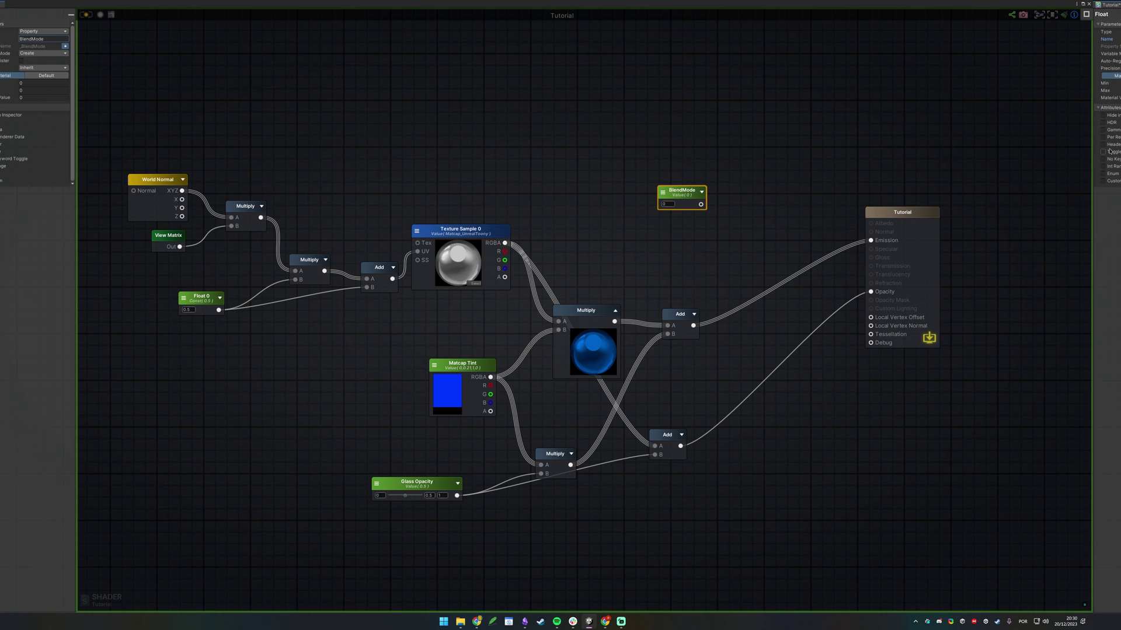
click(1114, 173)
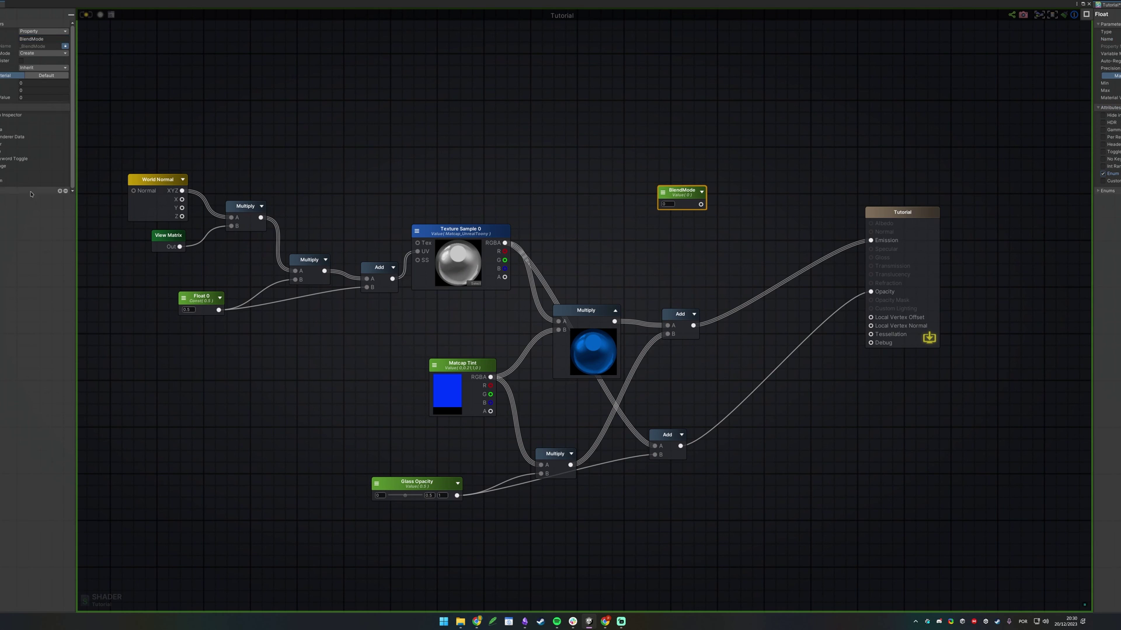
click(1, 192)
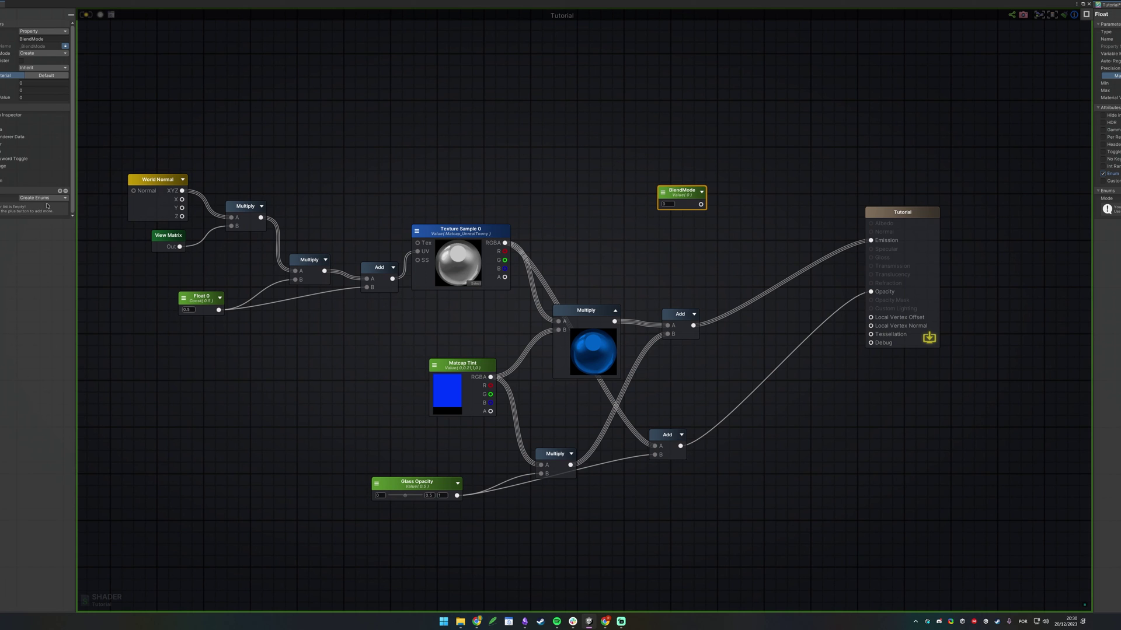
click(46, 199)
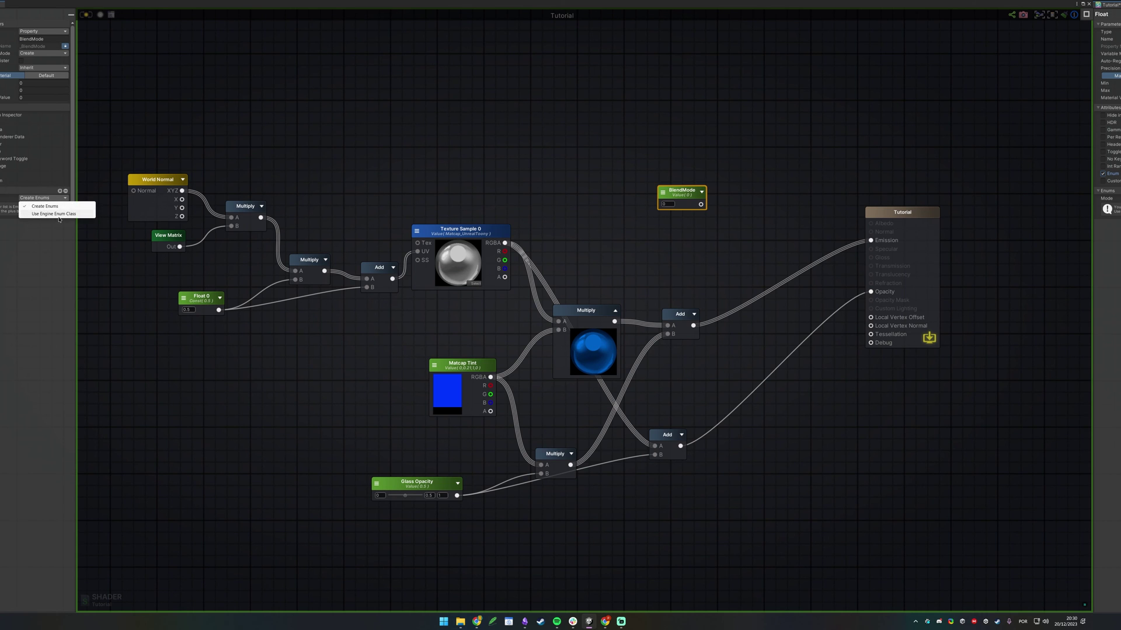
click(57, 214)
click(65, 206)
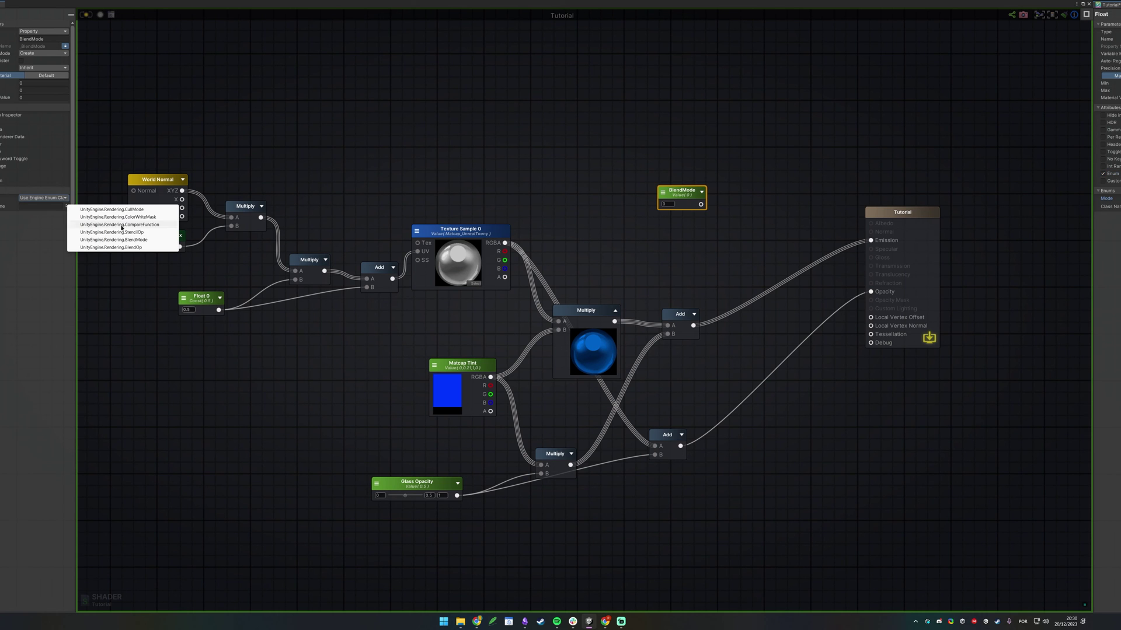
click(159, 241)
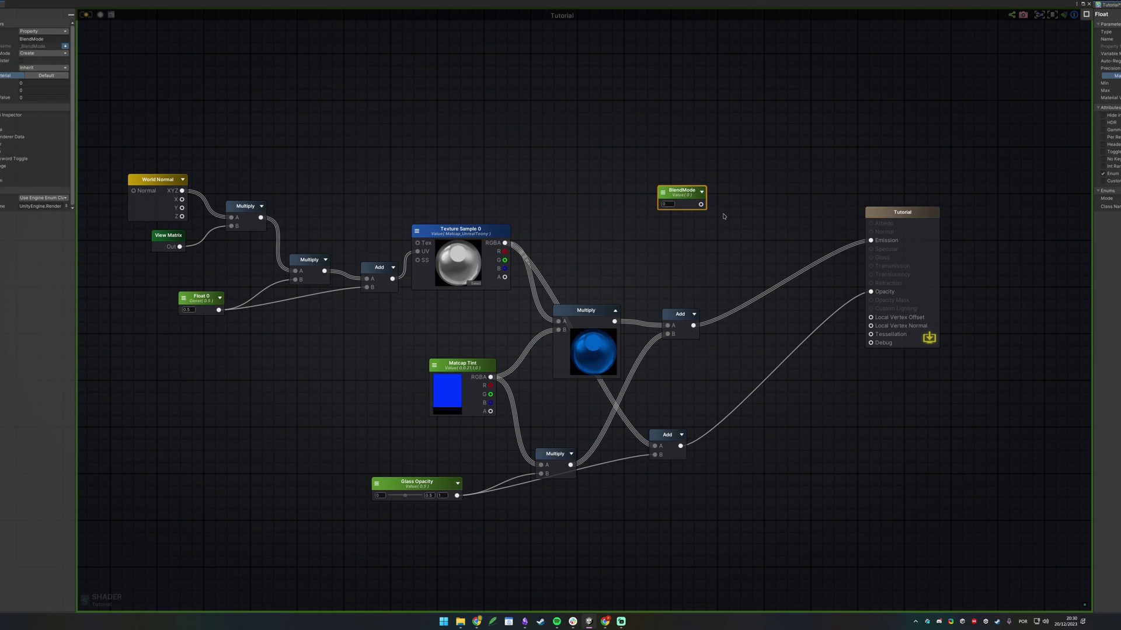
- Move the BlendMode node farther from the output node and enable Auto-Register for it
drag(701, 203, 617, 168)
click(701, 192)
key(Escape)
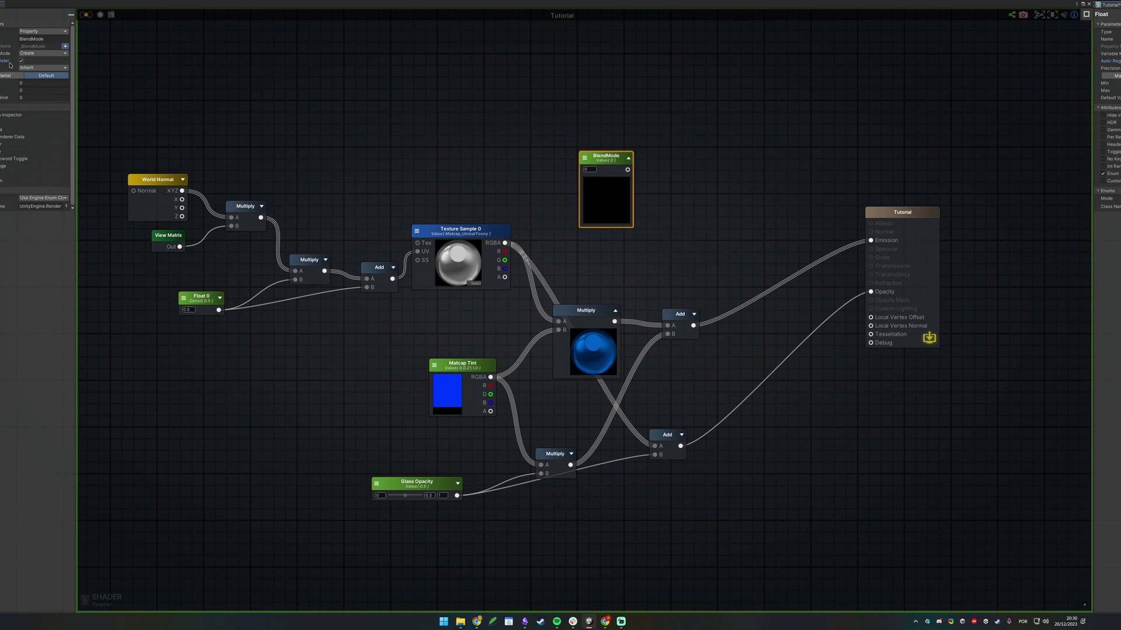
- Set the shader output's blend mode to Custom
click(387, 124)
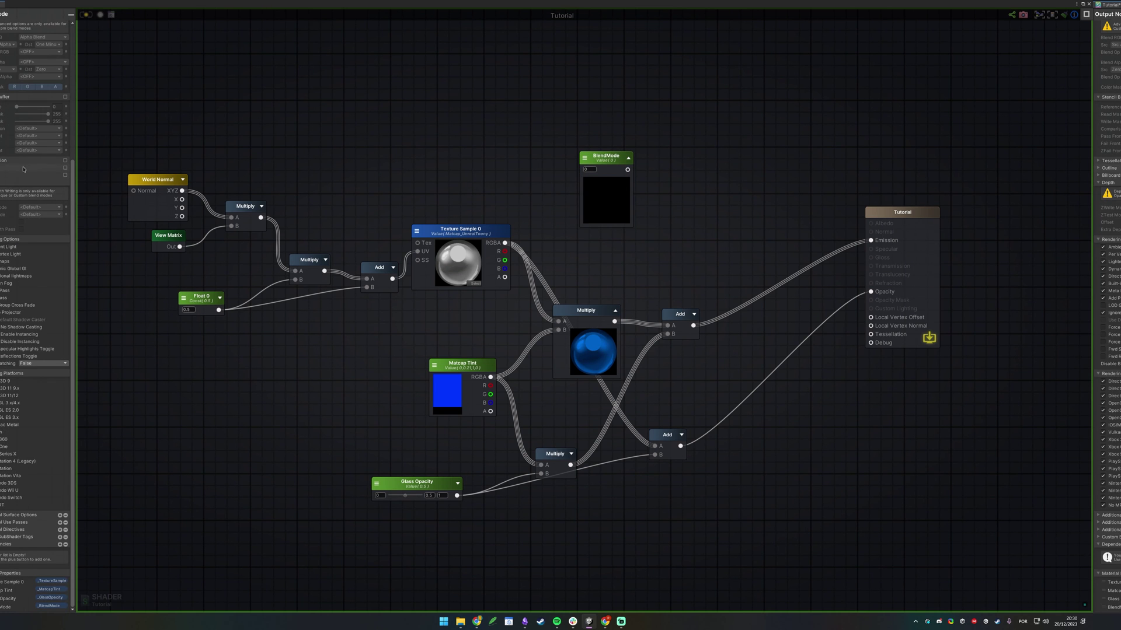
scroll(23, 169, up, 5)
click(58, 127)
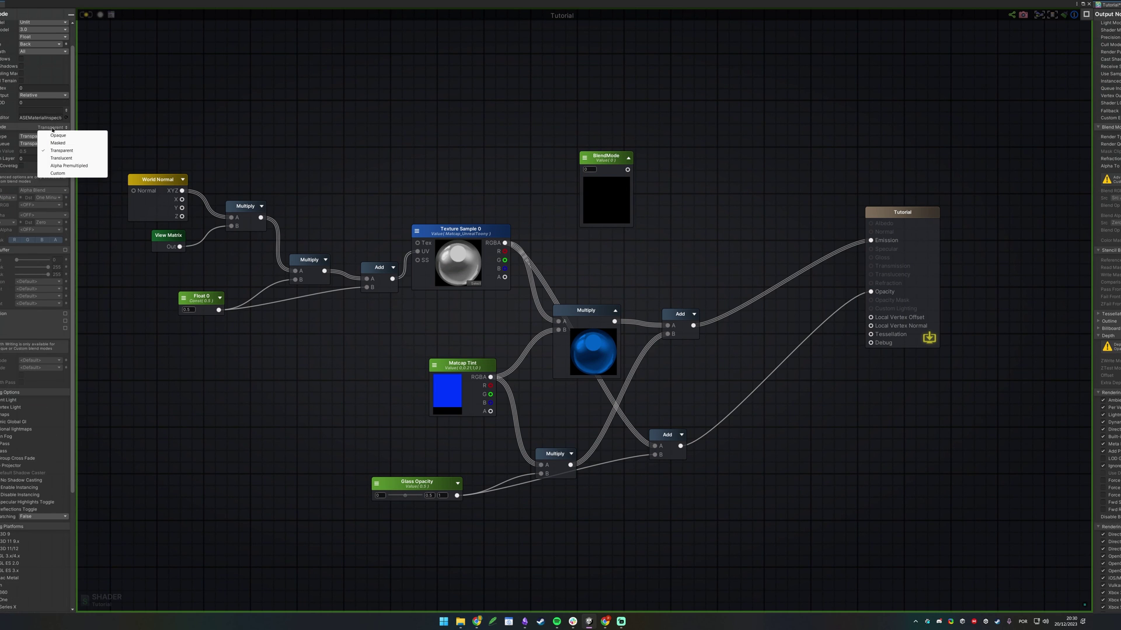
click(72, 173)
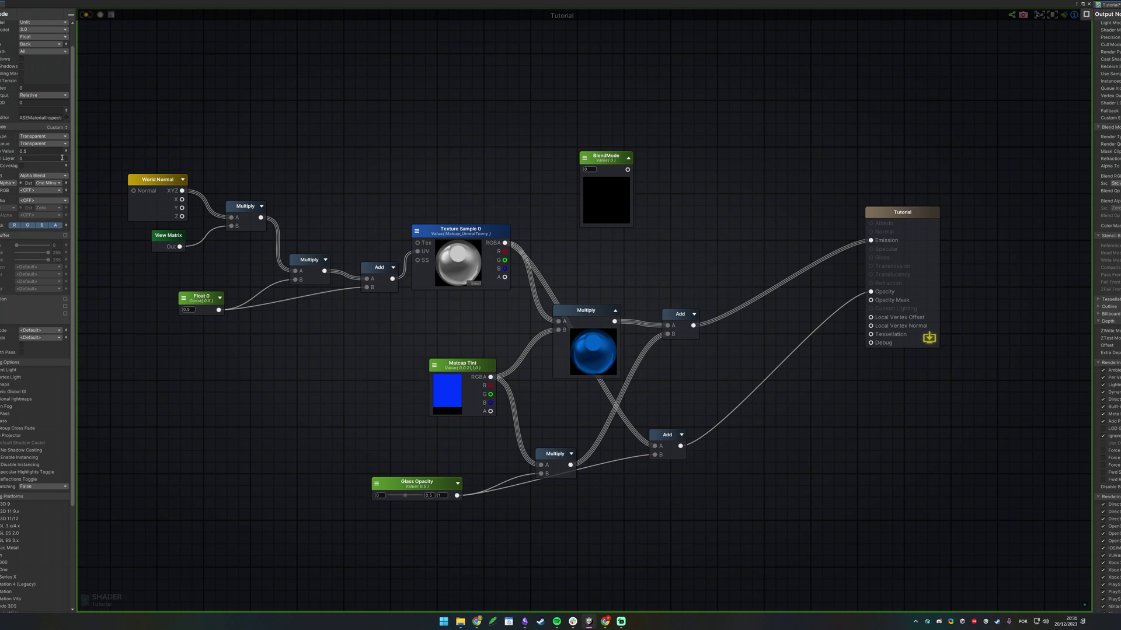
click(56, 130)
- Assign the BlendMode property to the Blend RGB destination factor and save the shader
click(60, 184)
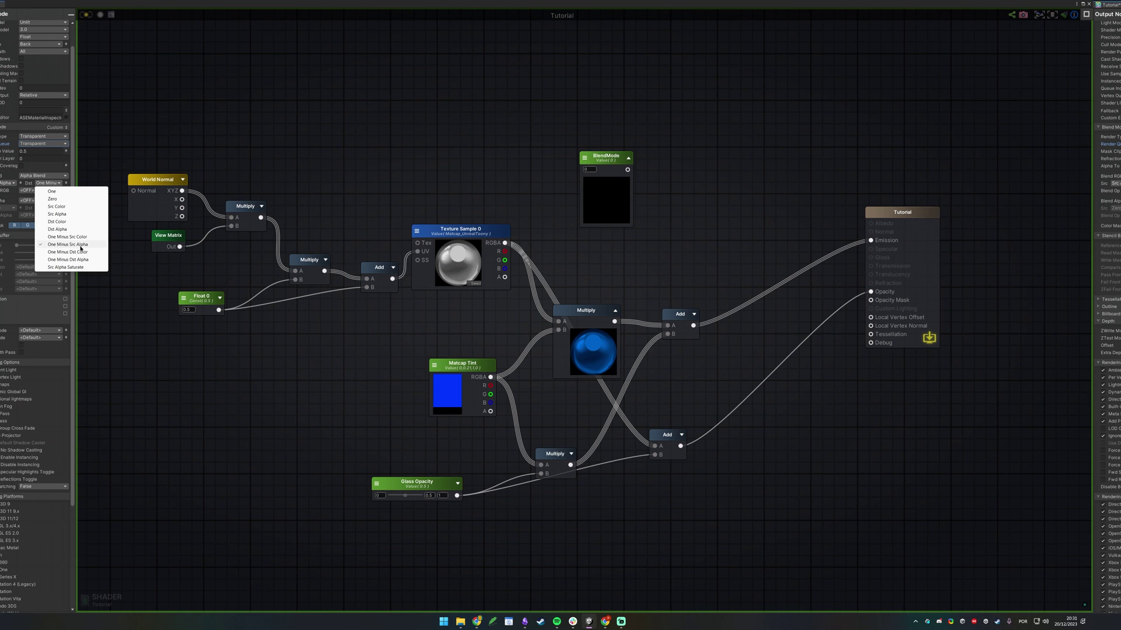
click(68, 184)
click(60, 183)
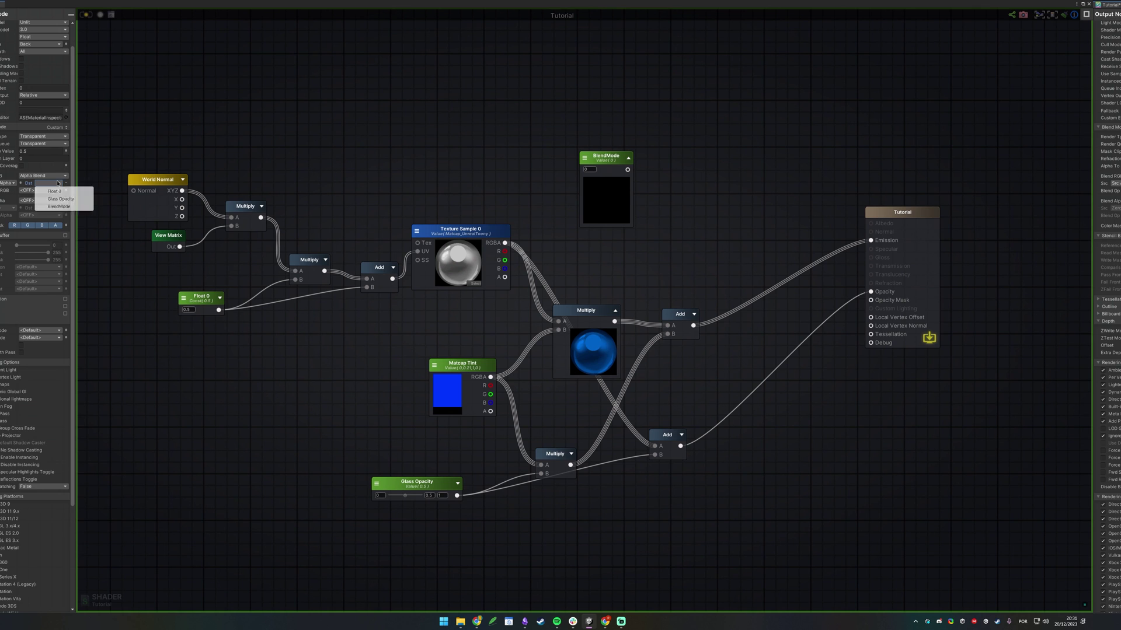
click(67, 183)
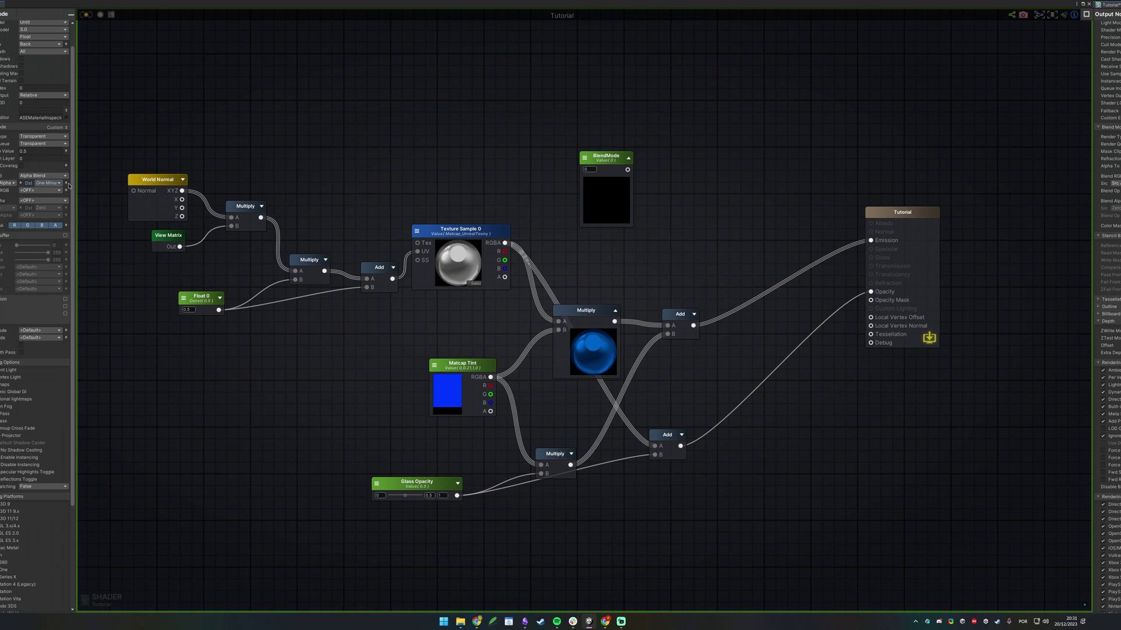
click(62, 185)
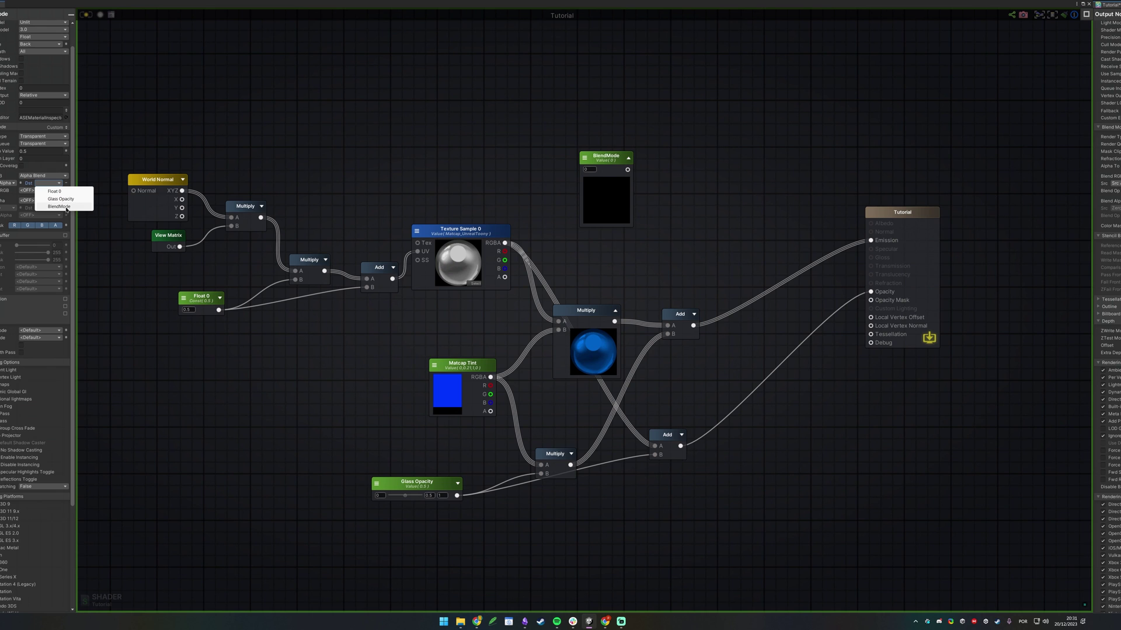
click(59, 206)
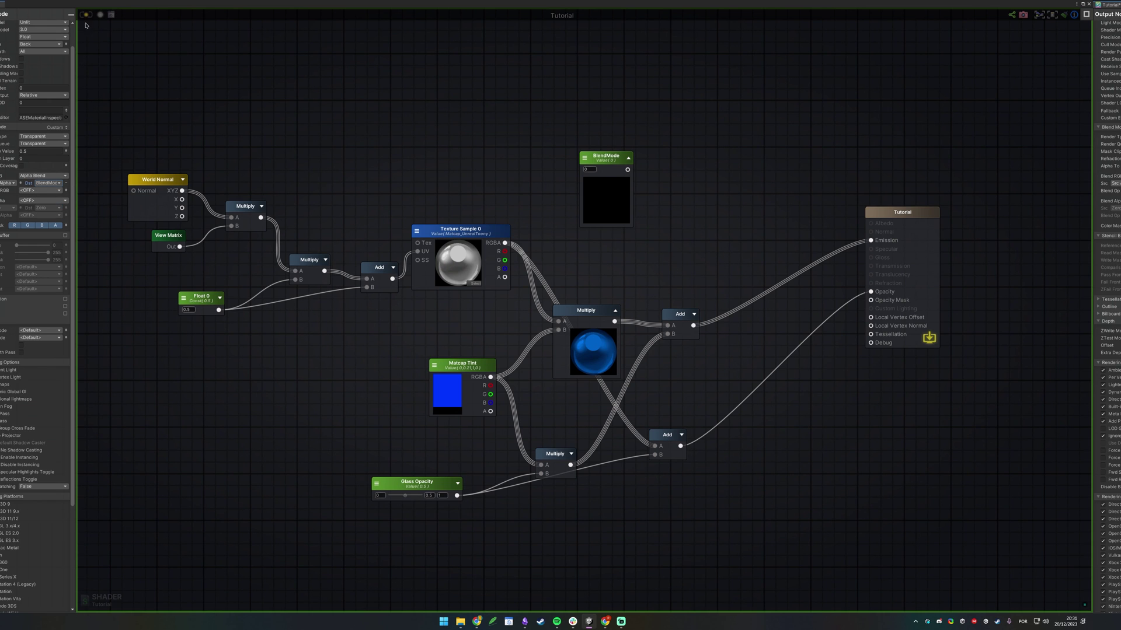
- Return to the scene and set the sphere material's BlendMode to OneMinusSrcAlpha, viewing the sphere from another angle
click(1088, 4)
mouse_move(677, 247)
alt+mouse_down()
mouse_move(471, 255)
mouse_move(683, 238)
alt+mouse_up()
key(alt+shift+a)
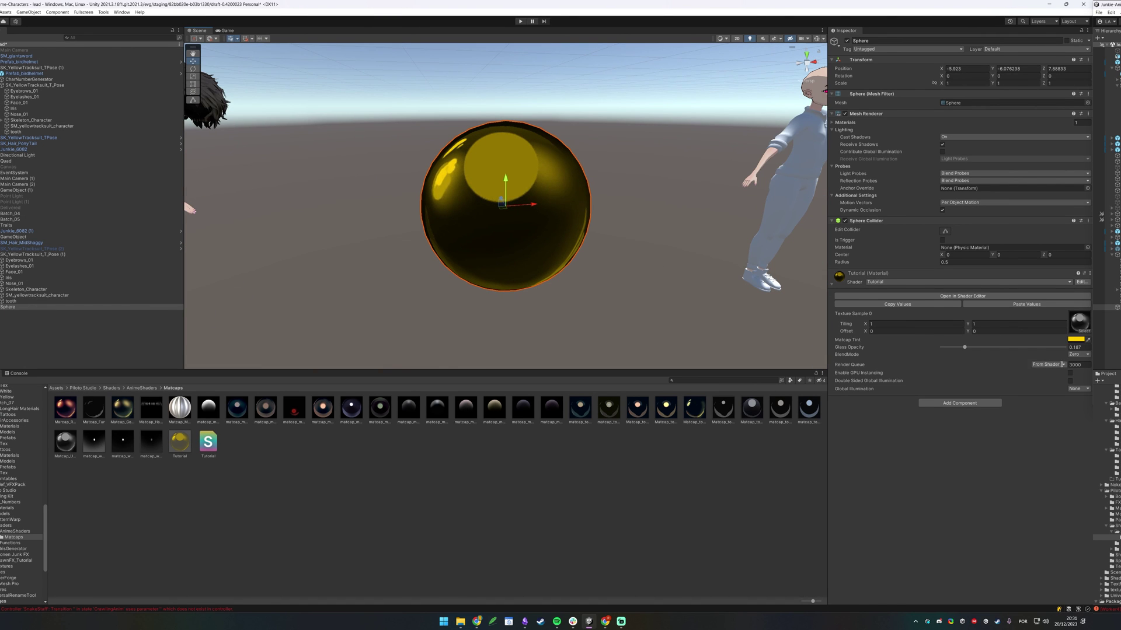
click(1075, 354)
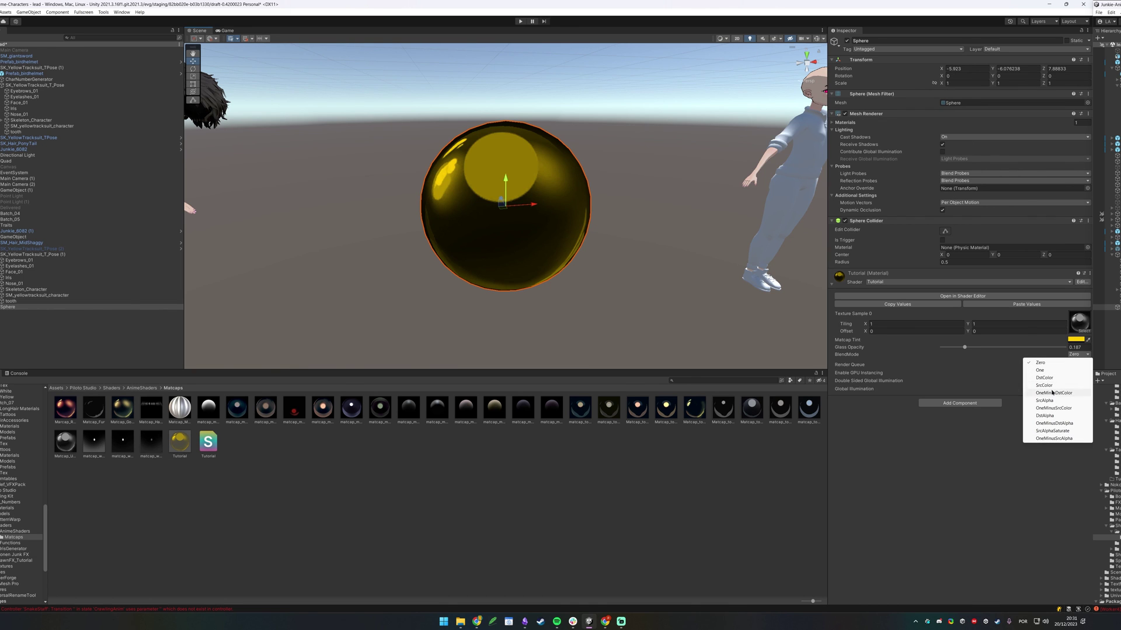
click(1068, 438)
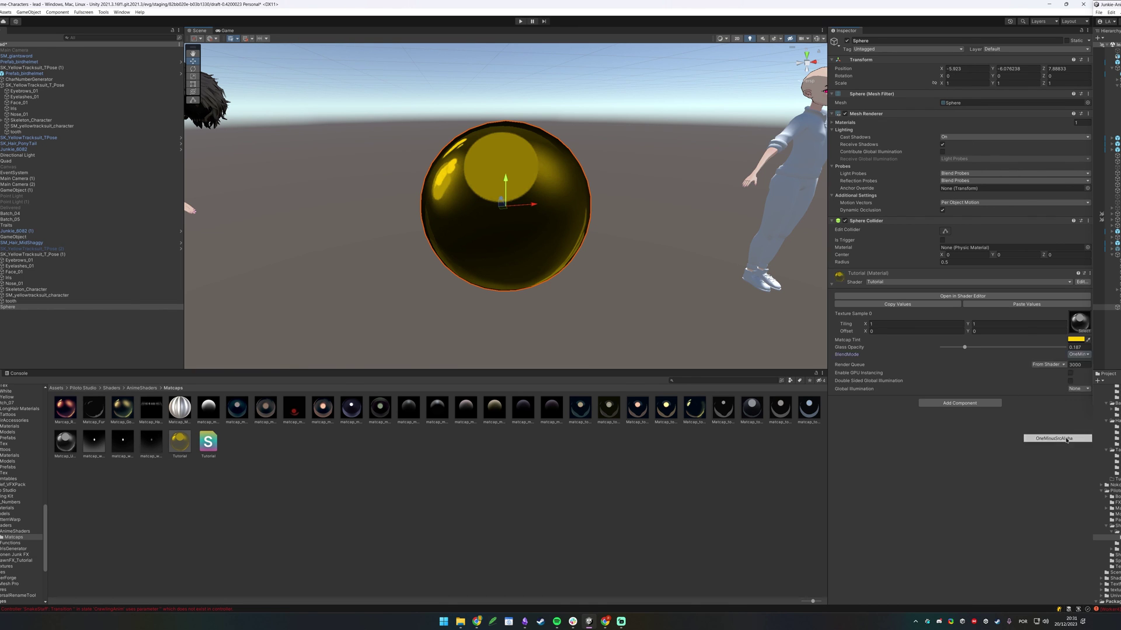
alt+drag(663, 215, 858, 318)
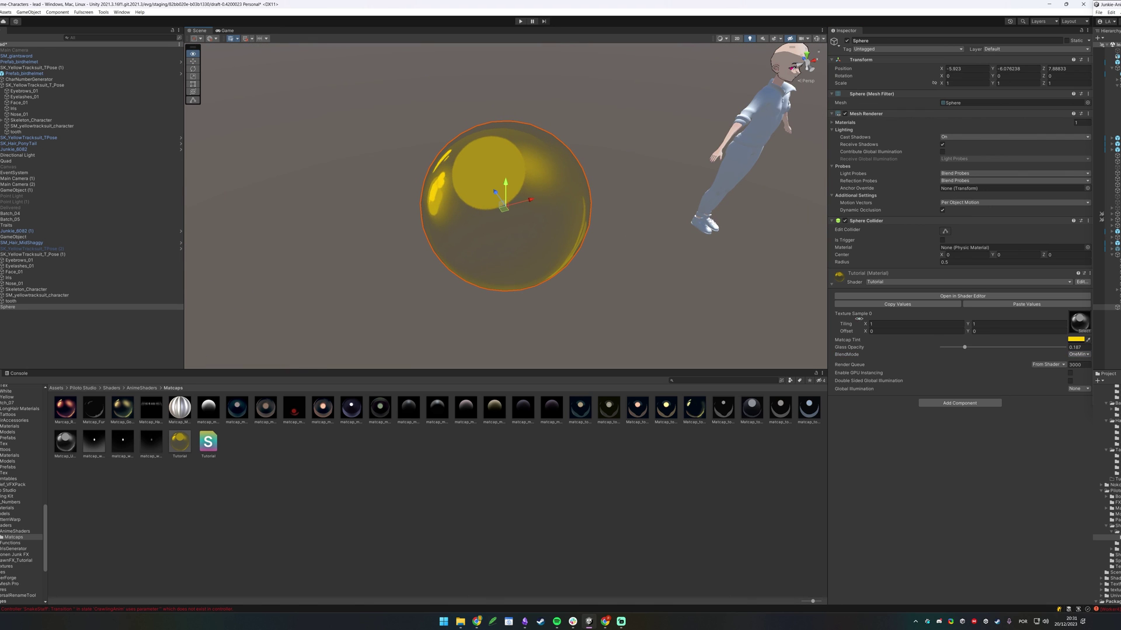
- Change the sphere material's BlendMode to One and check the sphere from a different angle
click(1079, 354)
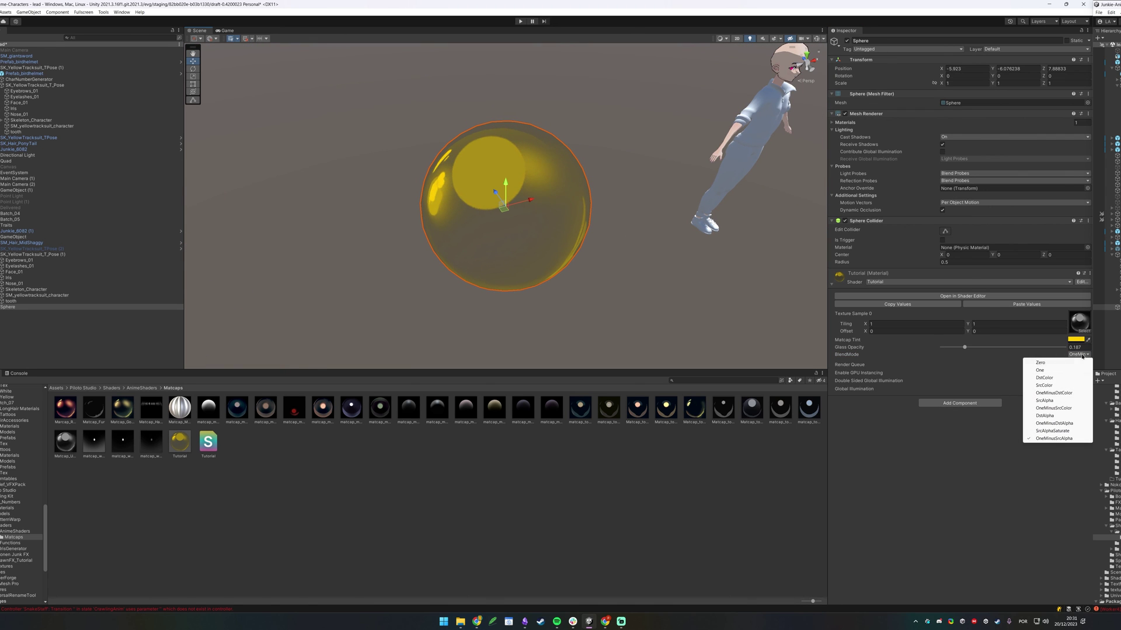
click(1046, 372)
alt+drag(645, 251, 489, 291)
- Assign the Tutorial material to Element 1 of the character's bird helmet as its visor glass and frame the helmet
scroll(423, 240, up, 6)
middle_drag(215, 253, 409, 309)
scroll(408, 310, up, 10)
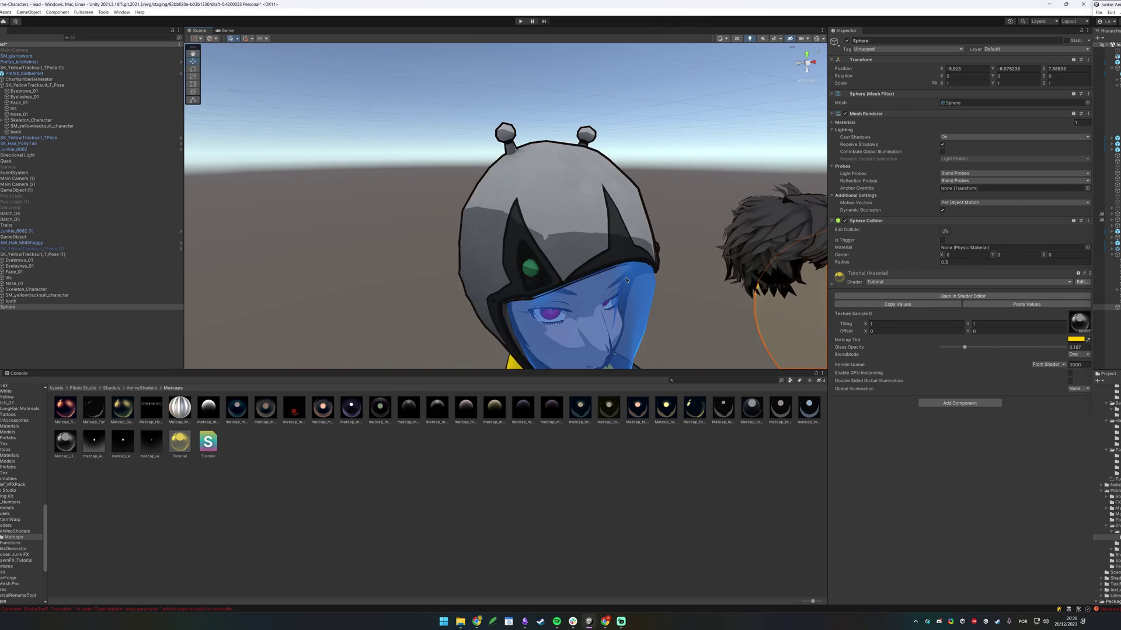
click(625, 245)
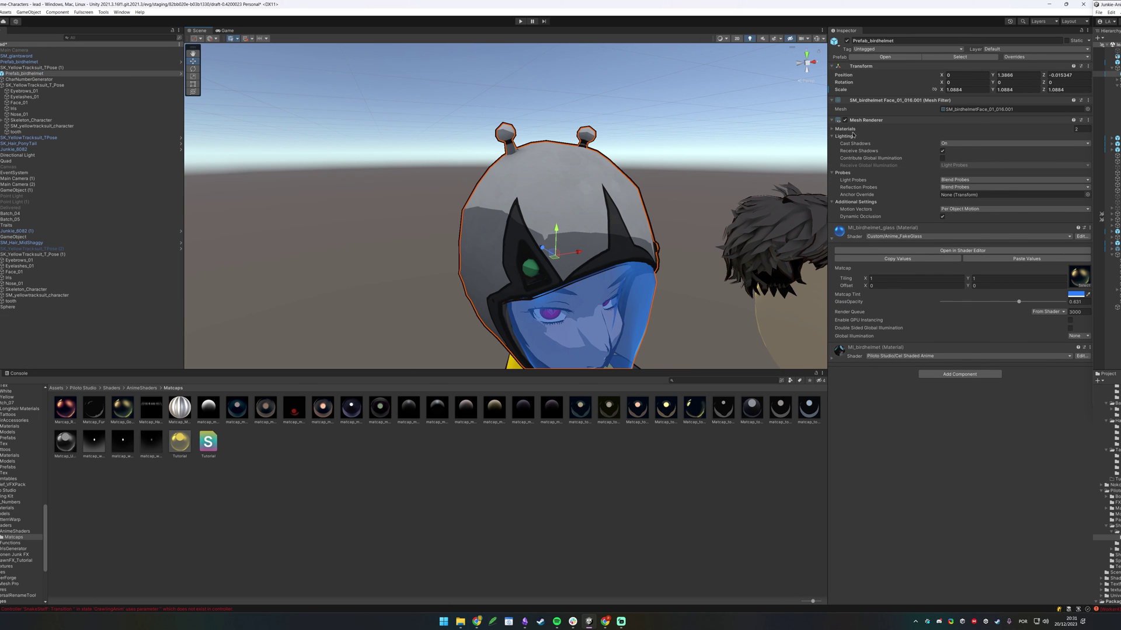
click(851, 129)
drag(919, 177, 967, 150)
alt+drag(671, 220, 560, 201)
scroll(560, 201, down, 5)
key(f)
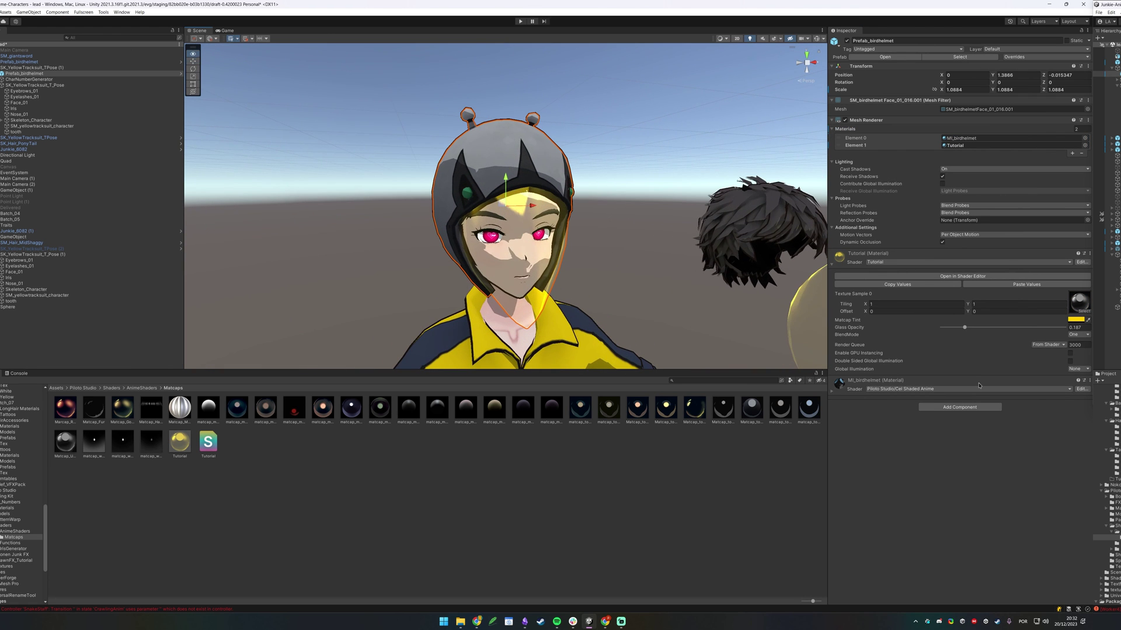
- Raise the Tutorial material's Glass Opacity to about 0.52 and inspect the helmet visor from several angles
drag(964, 331, 1005, 330)
alt+drag(630, 245, 569, 292)
scroll(569, 245, down, 4)
alt+right_drag(569, 292, 642, 263)
alt+drag(502, 251, 525, 269)
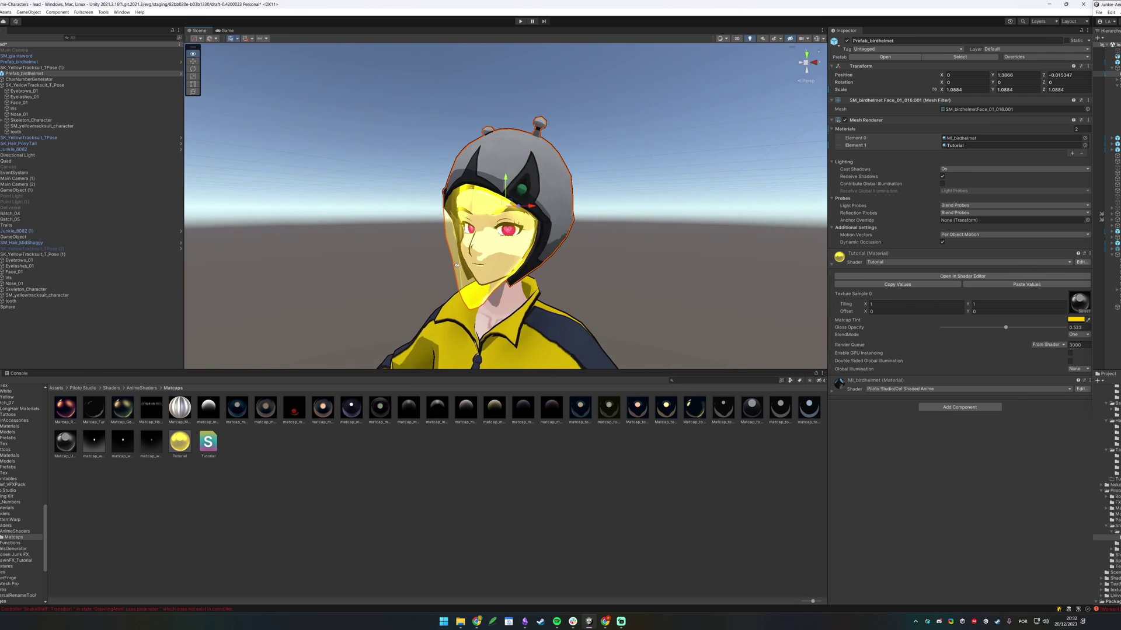
alt+right_drag(525, 268, 484, 287)
alt+drag(484, 288, 538, 274)
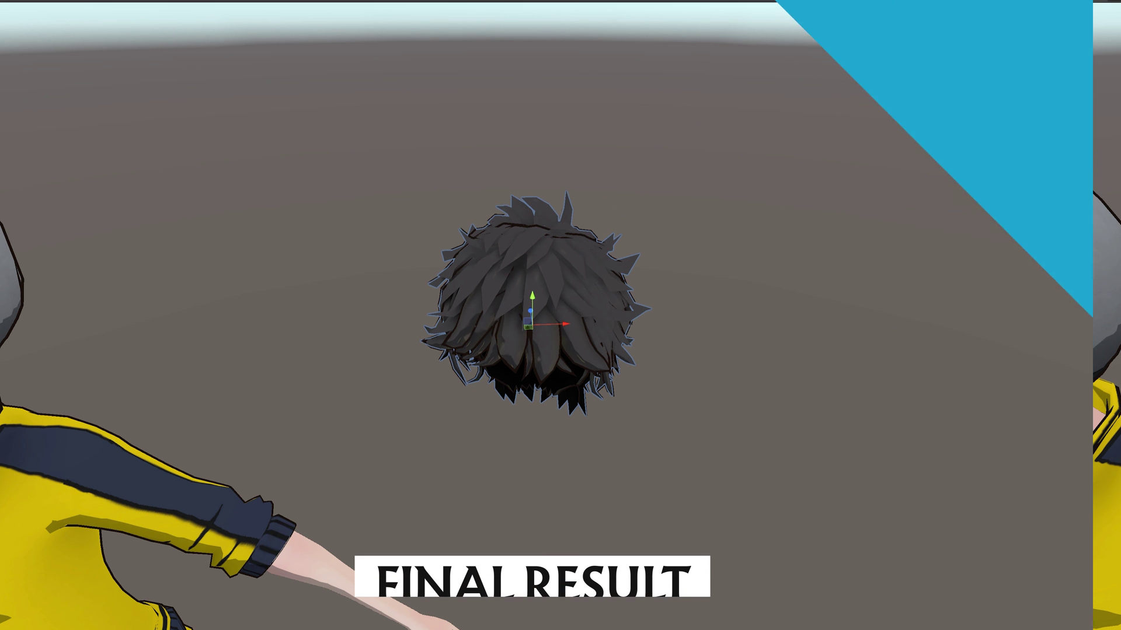
alt+drag(1085, 234, 200, 279)
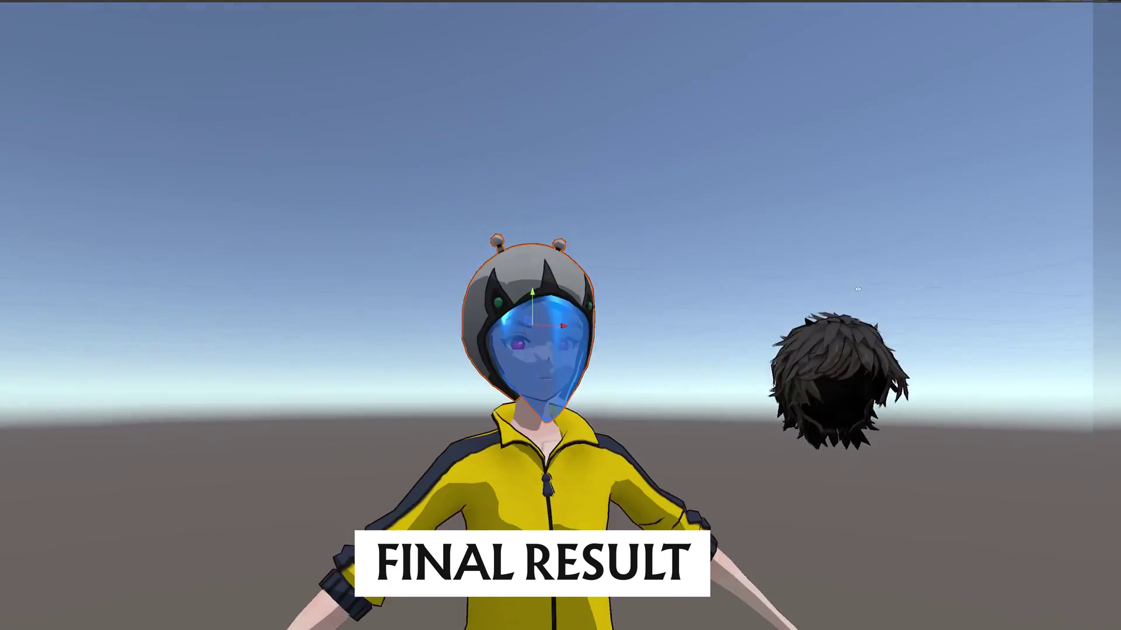